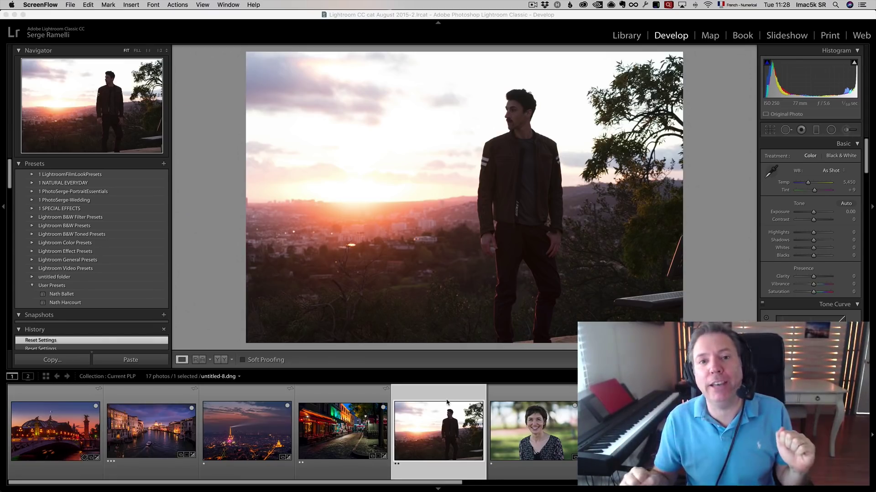
Step: Lift Shadows to +51, drop Highlights to −68, then auto-set Whites +18 and Blacks −42
{"action": "left_click", "coordinate": [418, 432]}
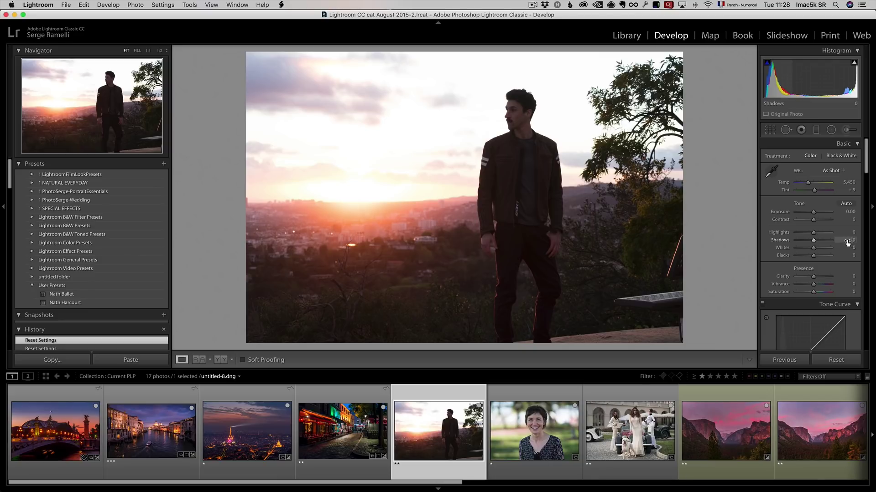
{"action": "left_click_drag", "start_coordinate": [819, 243], "coordinate": [836, 243]}
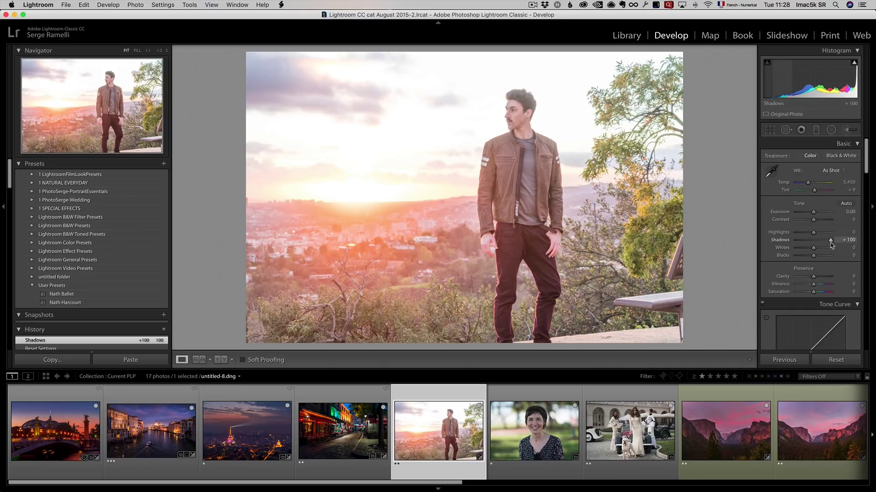
{"action": "left_click_drag", "start_coordinate": [813, 232], "coordinate": [794, 233]}
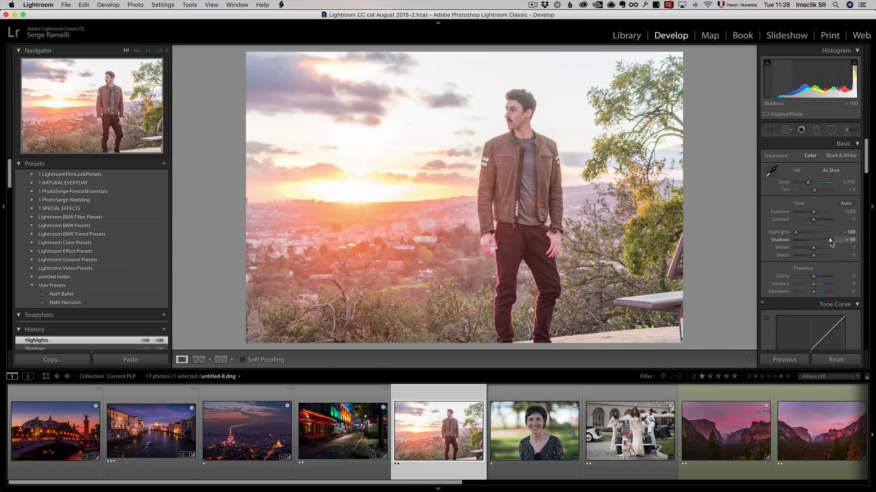
{"action": "left_click_drag", "start_coordinate": [830, 244], "coordinate": [806, 258]}
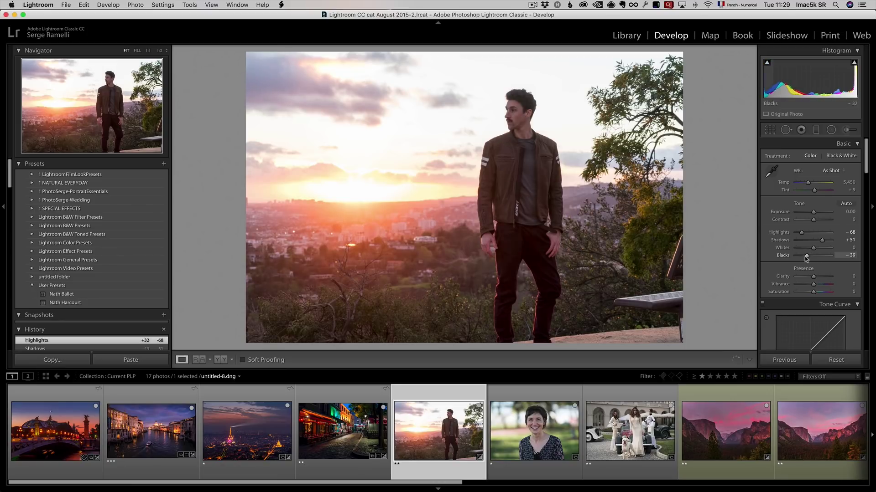
{"action": "double_click", "coordinate": [806, 256], "text": "shift"}
{"action": "double_click", "coordinate": [814, 248], "text": "shift"}
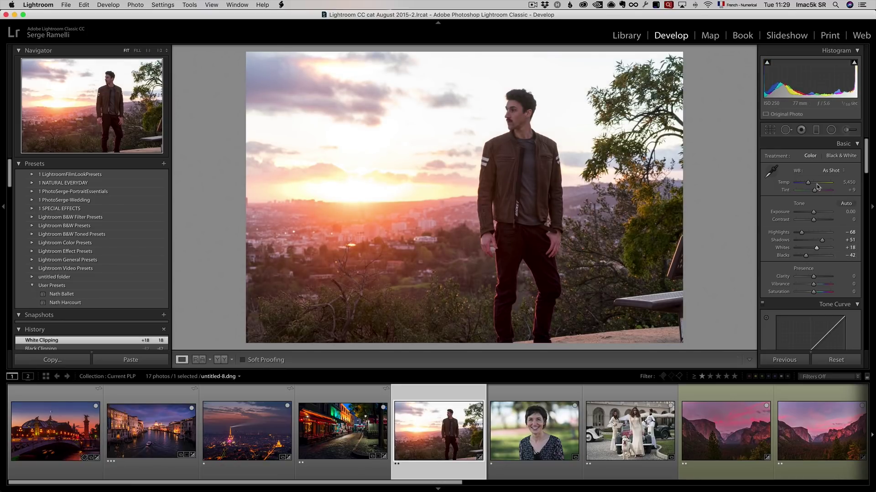
Step: Try the Shade white balance preset, then settle on Daylight (Temp 5,500, Tint +10)
{"action": "left_click", "coordinate": [835, 171]}
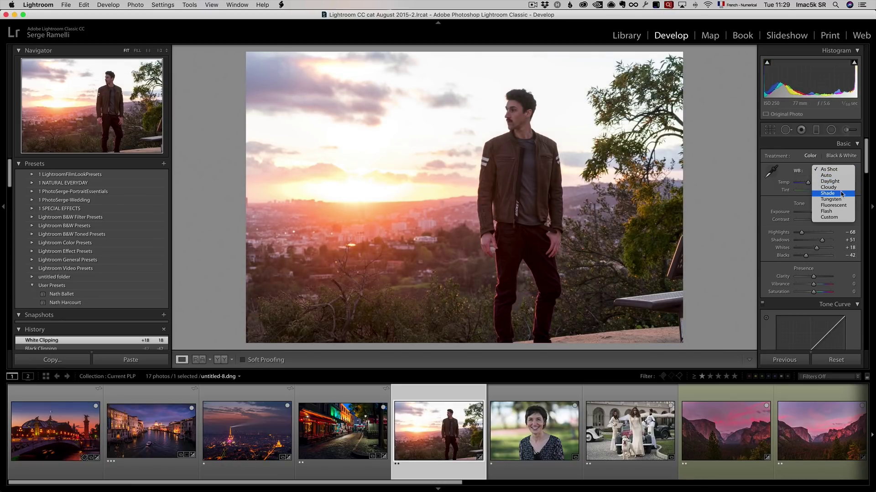
{"action": "left_click", "coordinate": [840, 193]}
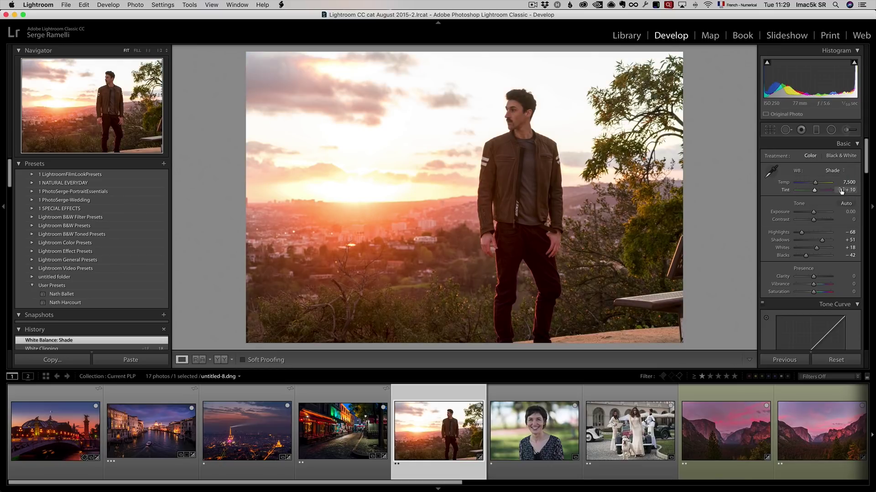
{"action": "left_click", "coordinate": [834, 170]}
{"action": "left_click", "coordinate": [834, 172]}
{"action": "left_click", "coordinate": [833, 170]}
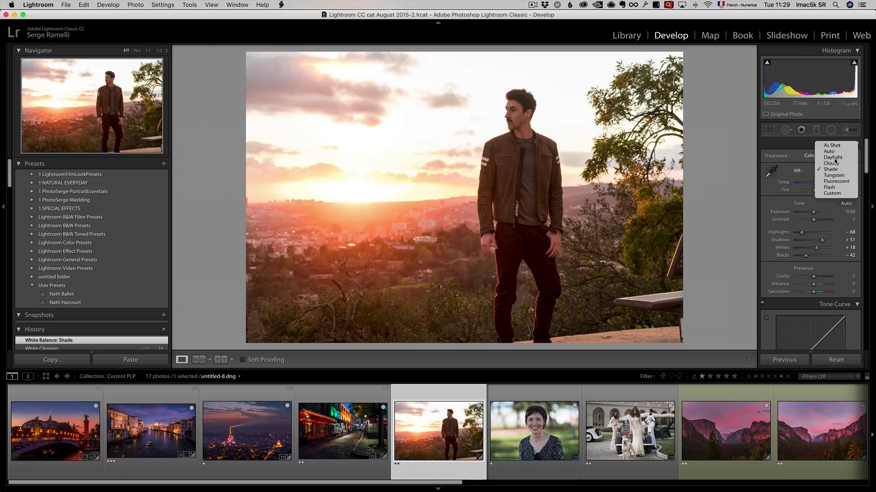
{"action": "left_click", "coordinate": [833, 158]}
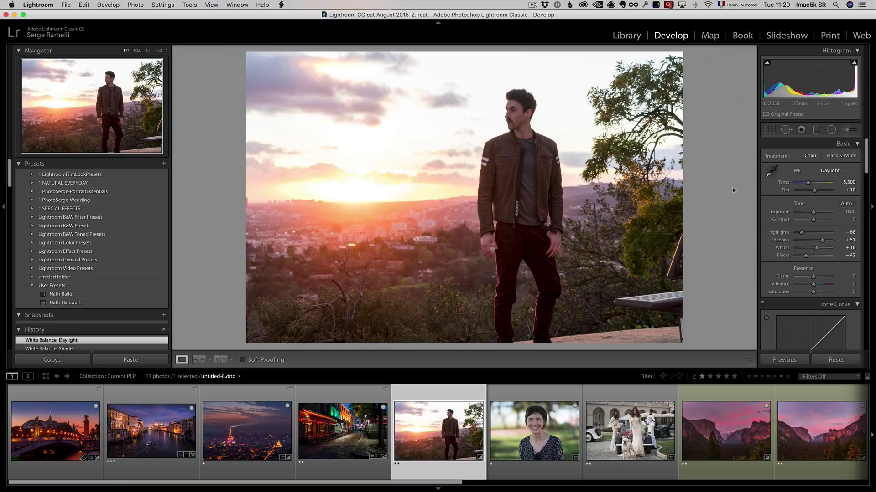
{"action": "left_click", "coordinate": [816, 131]}
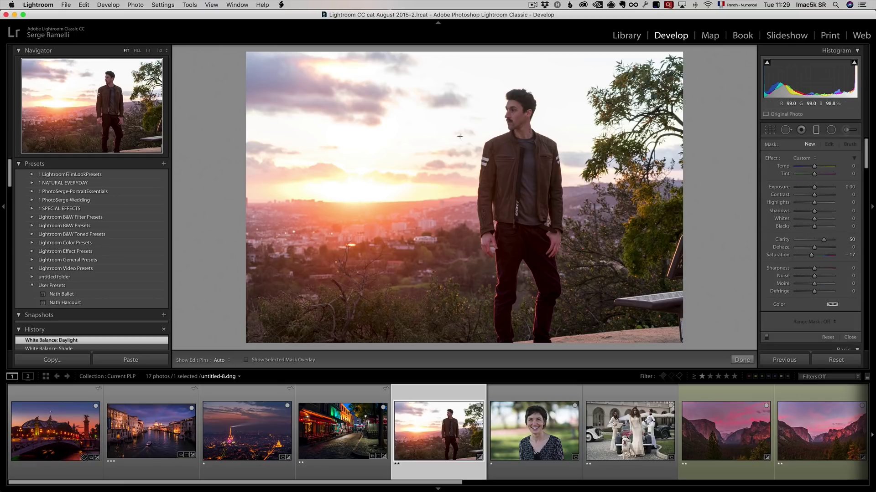
Step: Drag a graduated filter down over the sky and set Exposure −1.17 and Temp −35
{"action": "left_click_drag", "start_coordinate": [460, 124], "coordinate": [462, 228]}
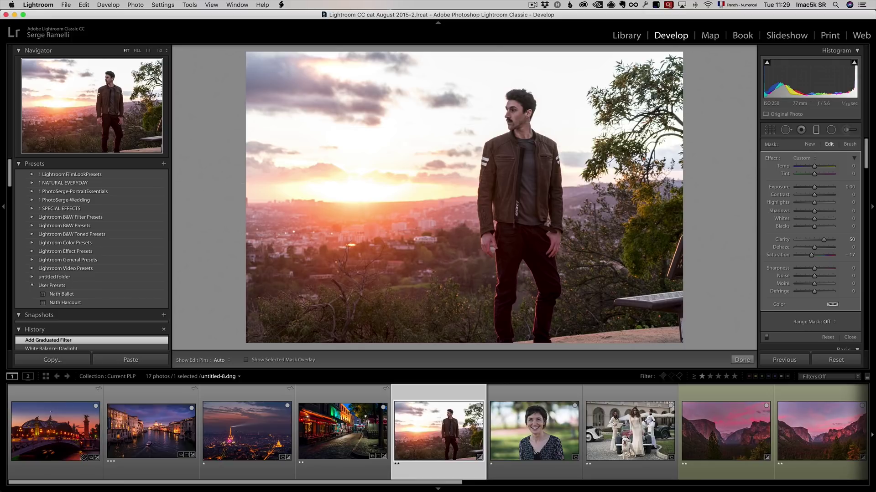
{"action": "left_click_drag", "start_coordinate": [794, 190], "coordinate": [781, 191]}
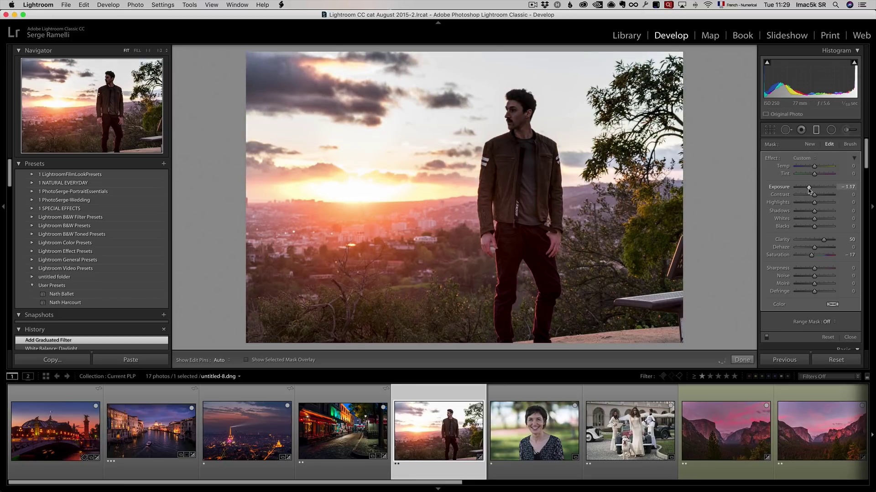
{"action": "left_click_drag", "start_coordinate": [814, 166], "coordinate": [808, 167]}
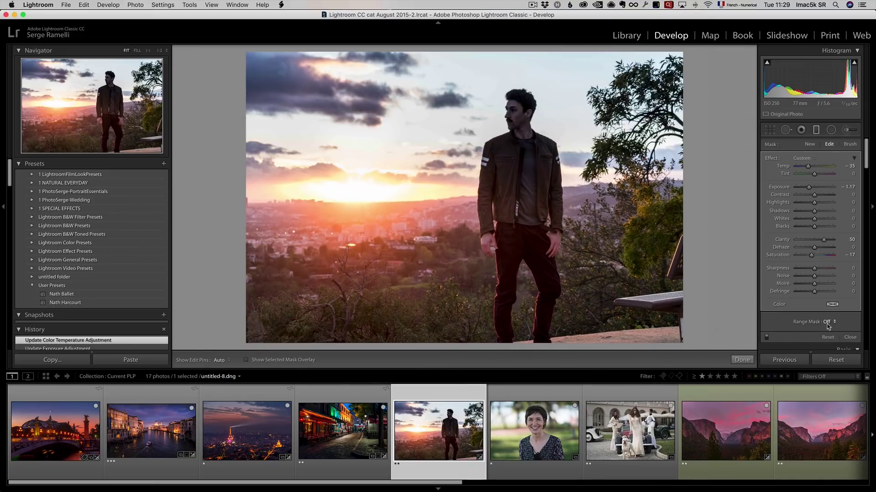
Step: Limit the sky filter with a Luminance range mask, previewing it and setting Range to 72/100
{"action": "left_click", "coordinate": [829, 322]}
{"action": "left_click", "coordinate": [835, 334]}
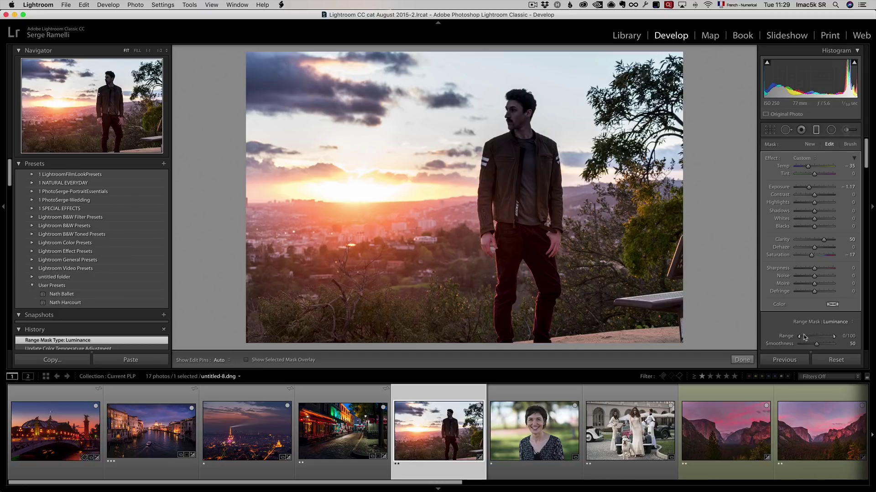
{"action": "key", "text": "alt"}
{"action": "left_click_drag", "start_coordinate": [800, 337], "coordinate": [807, 337]}
{"action": "left_click", "coordinate": [808, 337], "text": "alt"}
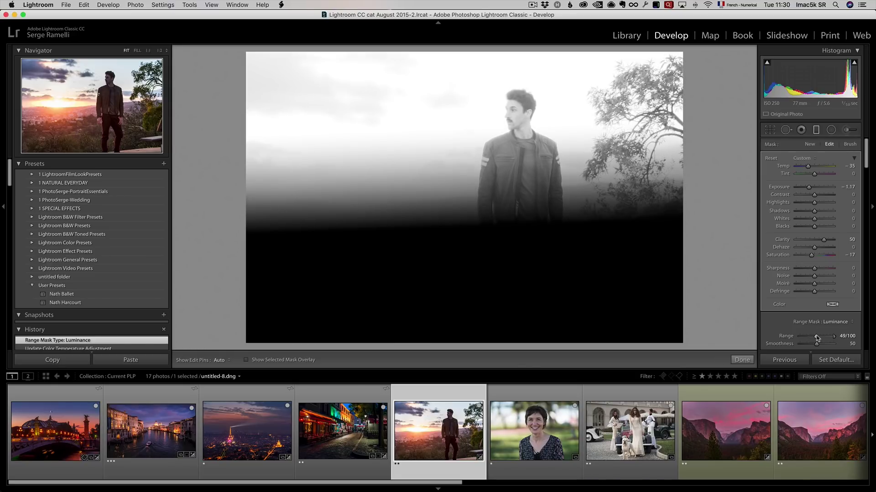
{"action": "left_click_drag", "start_coordinate": [816, 338], "coordinate": [820, 337]}
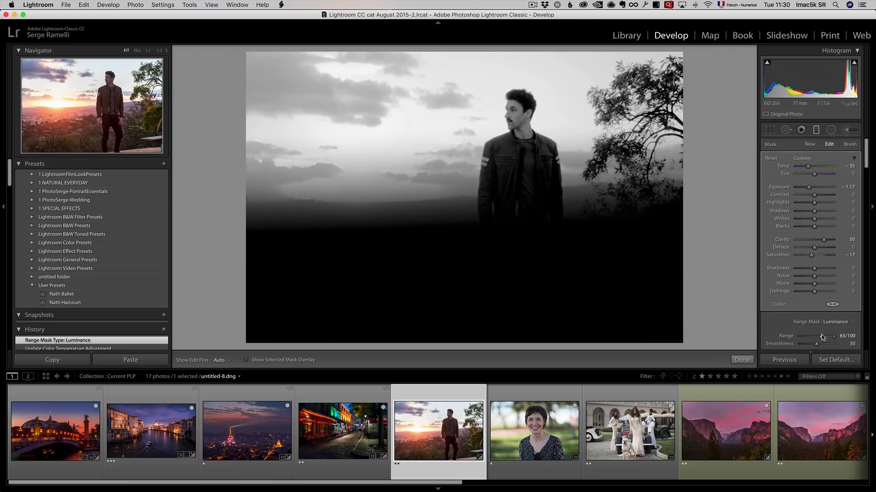
{"action": "left_click_drag", "start_coordinate": [822, 338], "coordinate": [822, 337]}
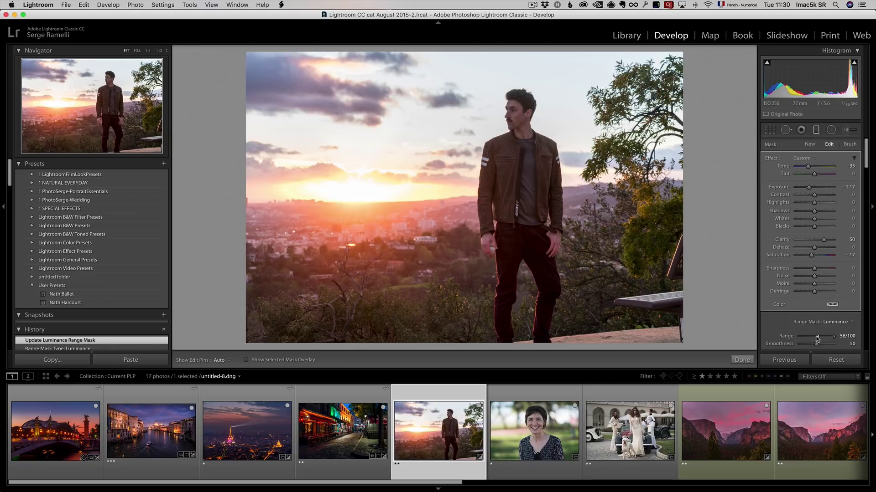
{"action": "left_click_drag", "start_coordinate": [799, 339], "coordinate": [824, 335]}
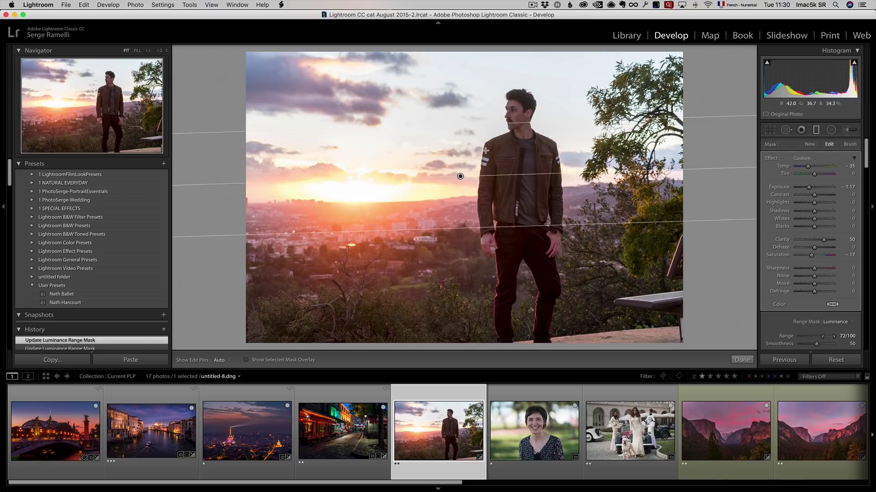
Step: Finish the graduated filter and set global Contrast +45 and Clarity −18
{"action": "left_click", "coordinate": [741, 360]}
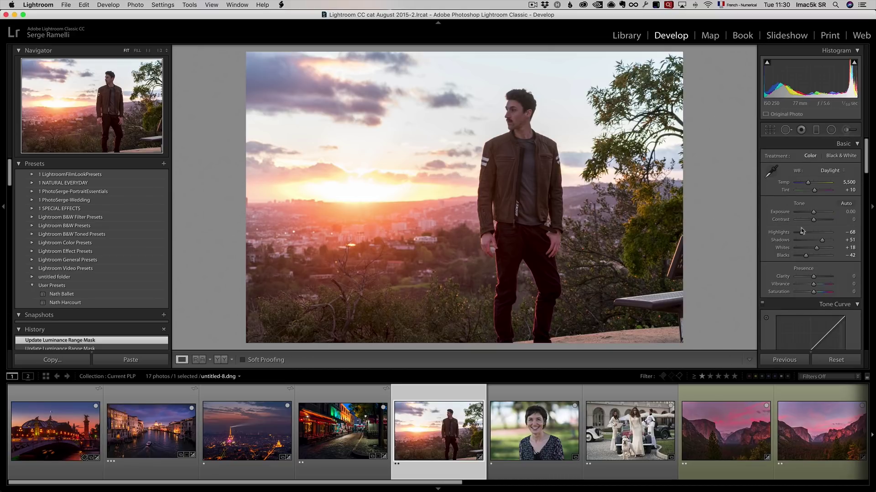
{"action": "left_click", "coordinate": [821, 220]}
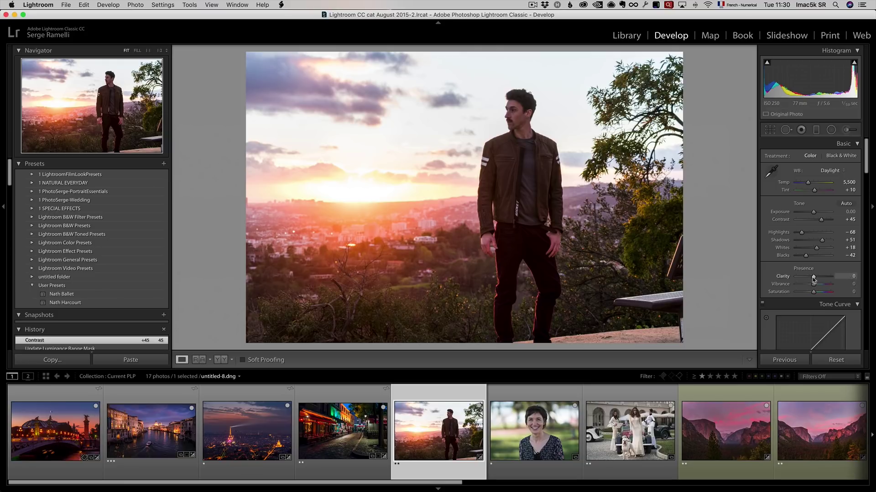
{"action": "left_click_drag", "start_coordinate": [811, 280], "coordinate": [810, 279]}
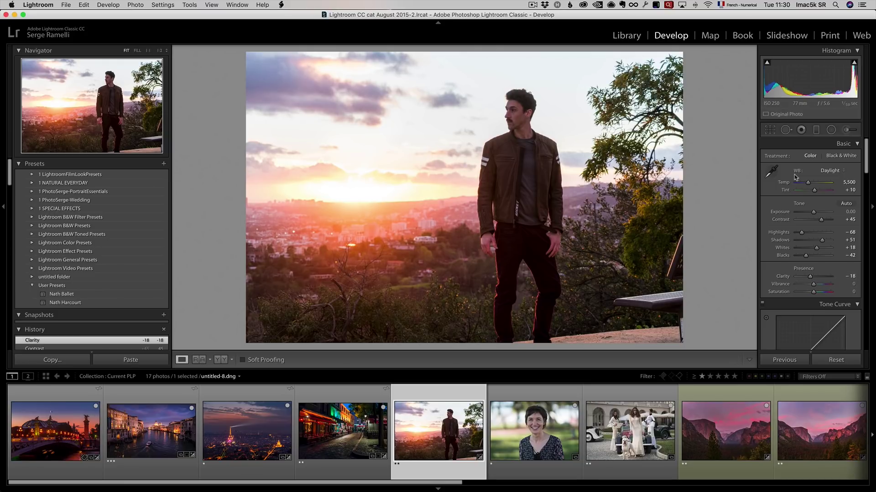
{"action": "key", "text": "shift+m"}
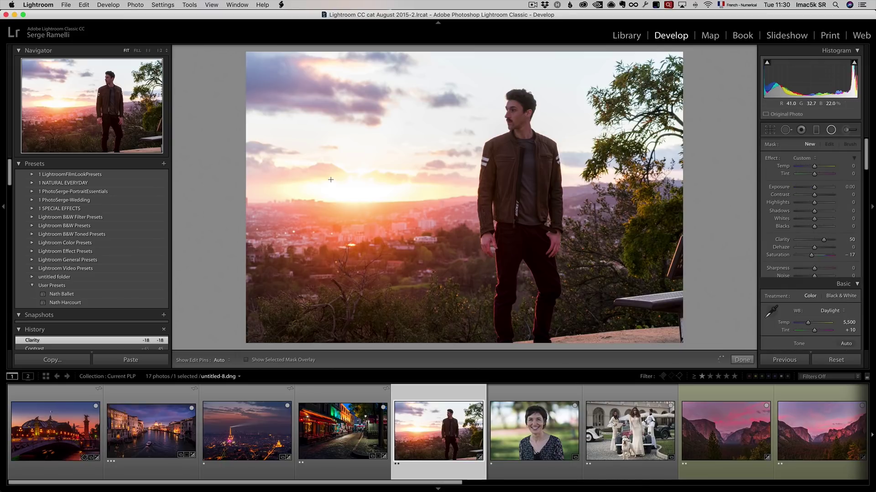
Step: Draw an inverted, Feather 100 radial filter around the sun, warmer and magenta, with Clarity −24
{"action": "left_click_drag", "start_coordinate": [331, 179], "coordinate": [474, 270]}
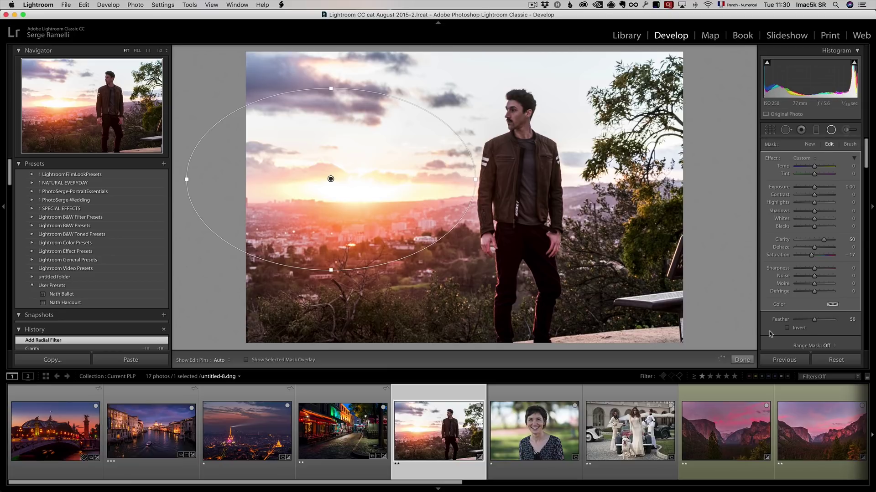
{"action": "left_click", "coordinate": [805, 329]}
{"action": "left_click_drag", "start_coordinate": [814, 320], "coordinate": [842, 325]}
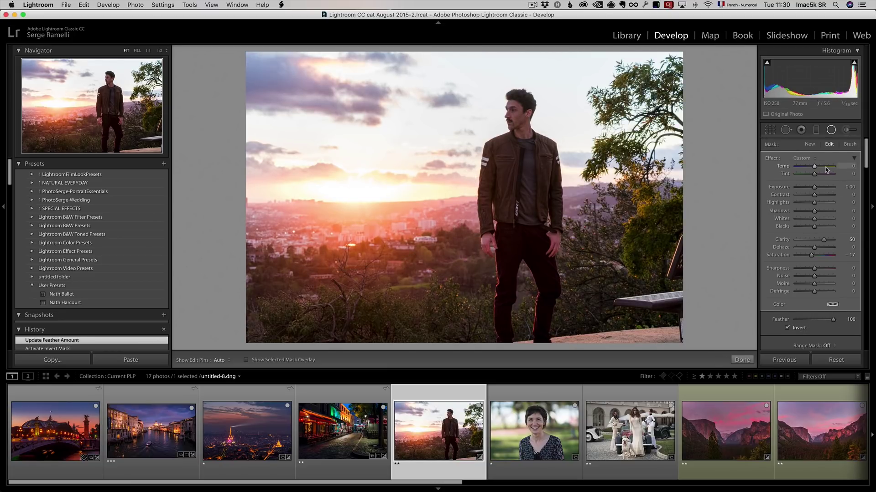
{"action": "left_click_drag", "start_coordinate": [814, 166], "coordinate": [824, 166]}
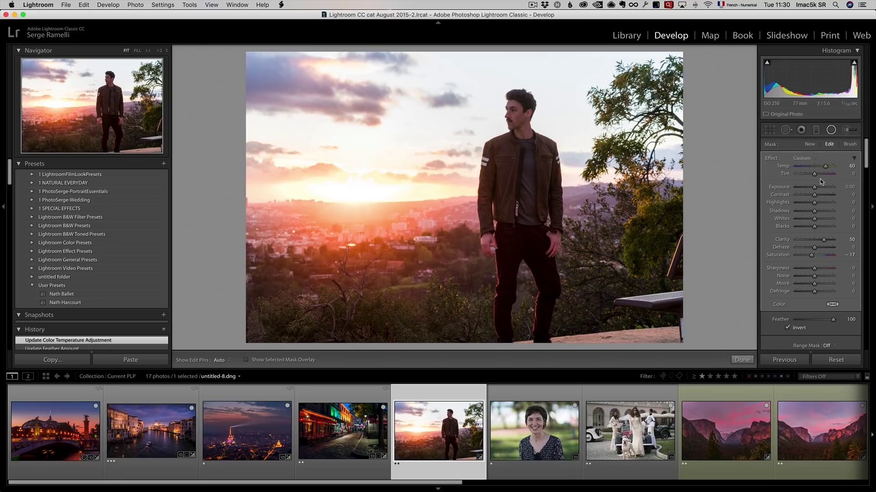
{"action": "left_click", "coordinate": [820, 175]}
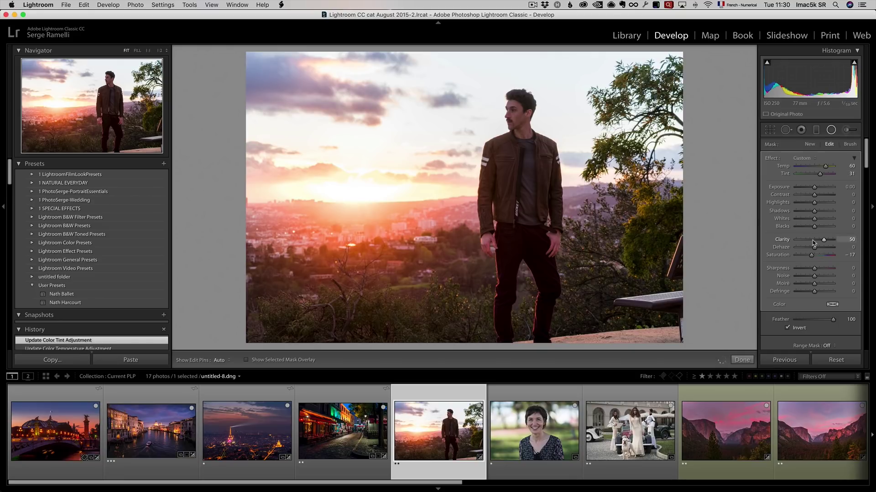
{"action": "left_click_drag", "start_coordinate": [813, 243], "coordinate": [809, 241]}
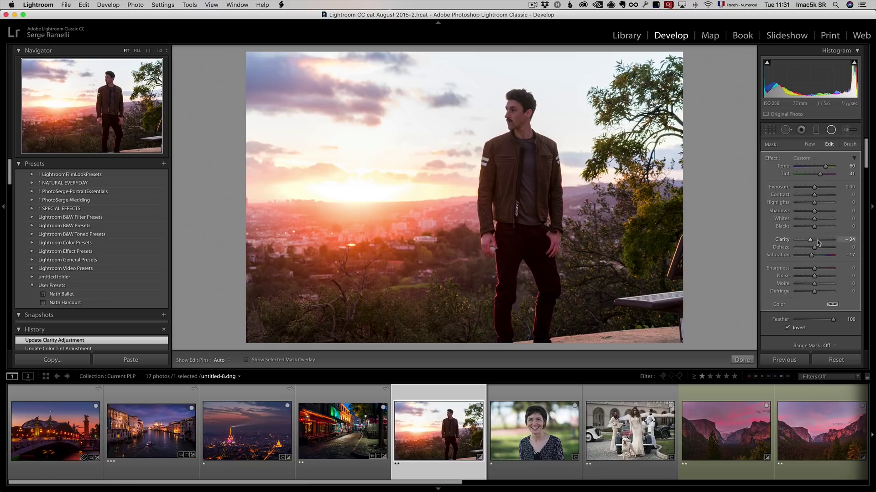
{"action": "left_click", "coordinate": [820, 258]}
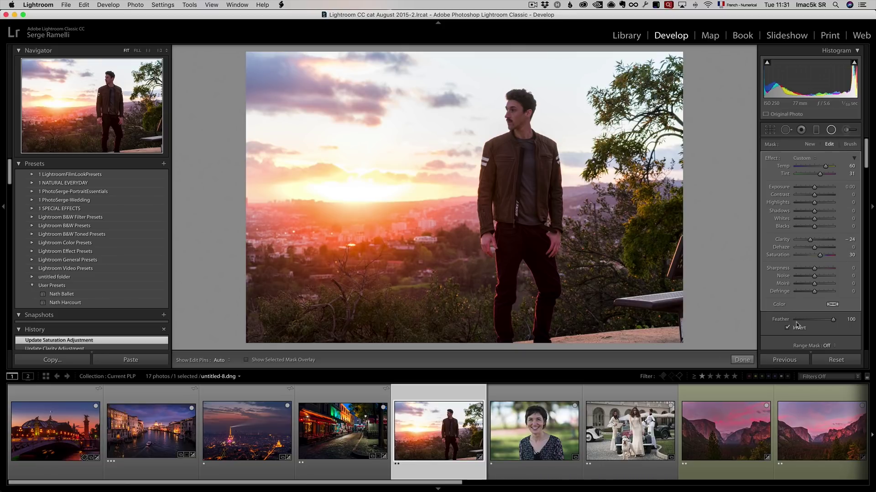
Step: Toggle the radial adjustments off and on to compare, then raise the sun filter's Saturation to 65
{"action": "scroll", "coordinate": [800, 329], "scroll_direction": "down", "scroll_amount": 5}
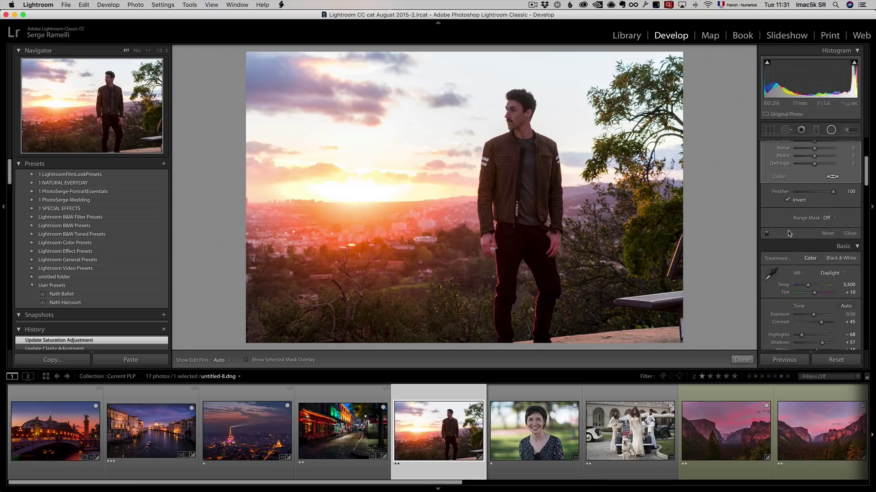
{"action": "scroll", "coordinate": [789, 233], "scroll_direction": "up", "scroll_amount": 2}
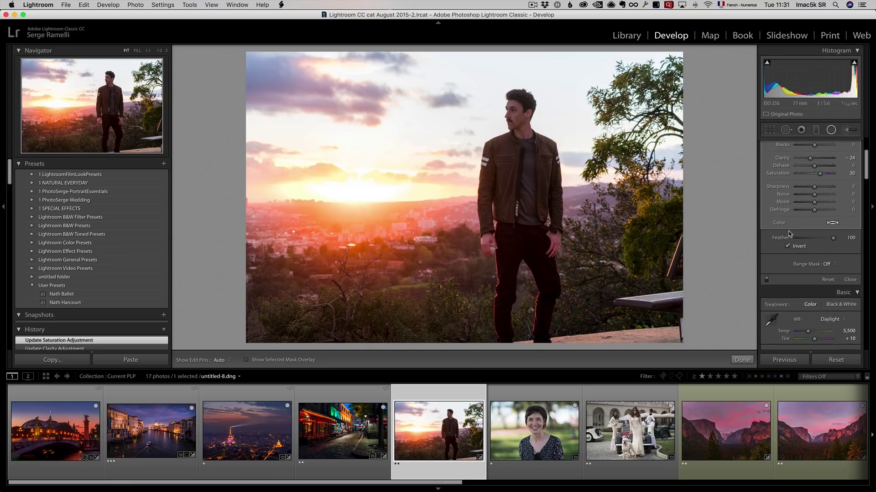
{"action": "left_click", "coordinate": [767, 280]}
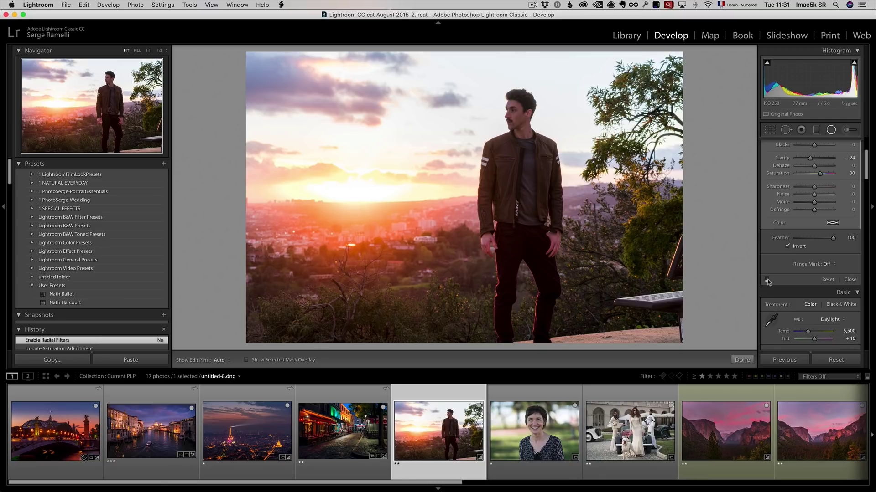
{"action": "left_click", "coordinate": [766, 280]}
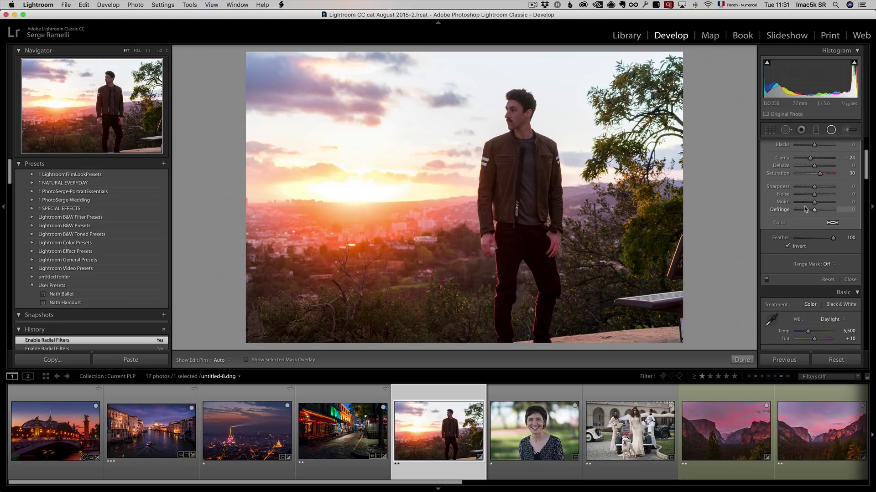
{"action": "scroll", "coordinate": [824, 183], "scroll_direction": "up", "scroll_amount": 1}
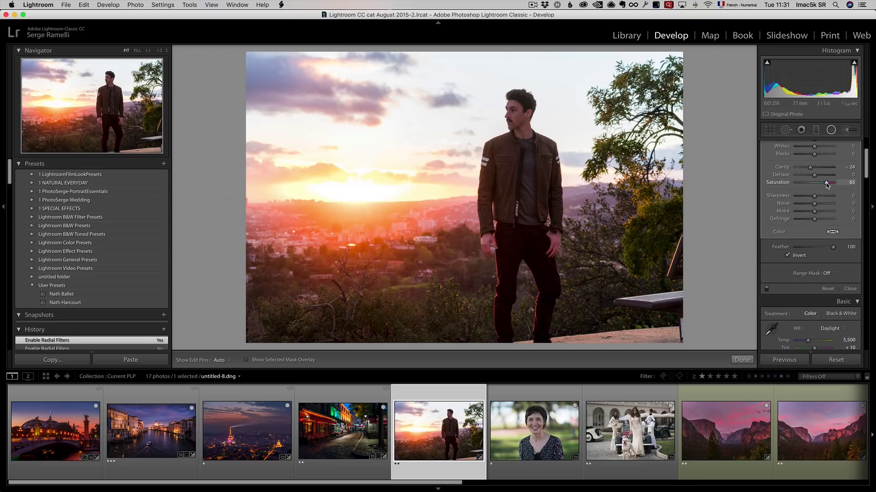
{"action": "left_click_drag", "start_coordinate": [827, 185], "coordinate": [826, 183]}
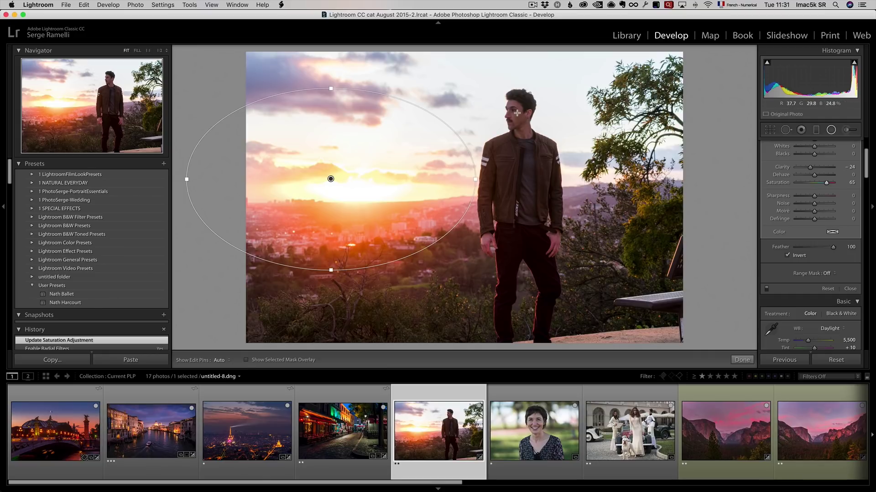
Step: Draw a new oval over the man's head, toggle Invert and set Feather to 100
{"action": "mouse_move", "coordinate": [516, 111]}
{"action": "left_mouse_down"}
{"action": "mouse_move", "coordinate": [534, 146]}
{"action": "mouse_move", "coordinate": [524, 127]}
{"action": "left_mouse_up"}
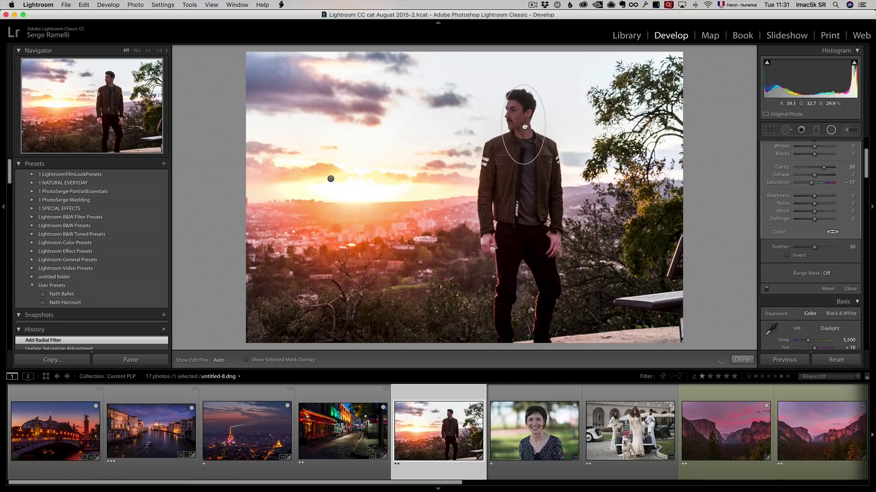
{"action": "scroll", "coordinate": [840, 208], "scroll_direction": "up", "scroll_amount": 3}
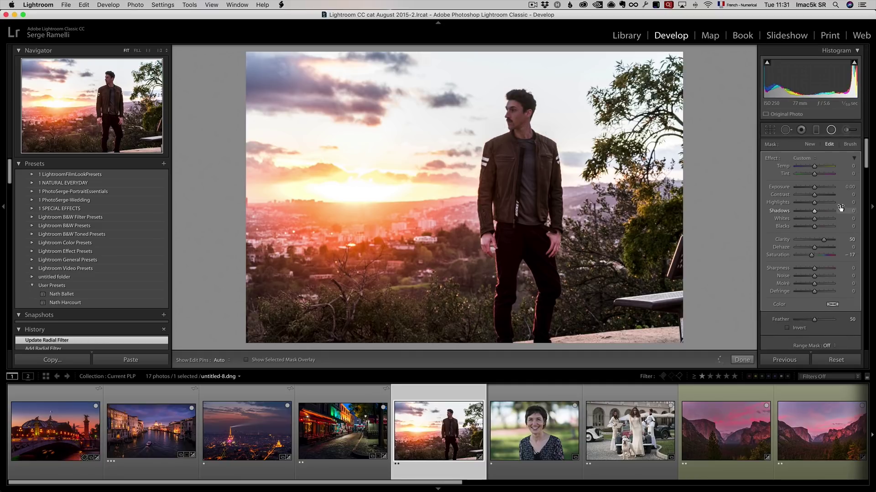
{"action": "left_click_drag", "start_coordinate": [824, 240], "coordinate": [807, 240]}
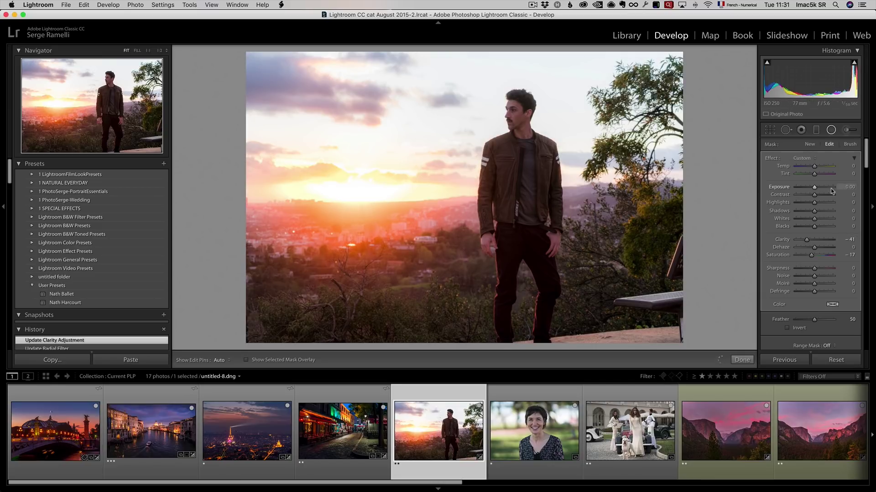
{"action": "left_click_drag", "start_coordinate": [811, 190], "coordinate": [817, 189]}
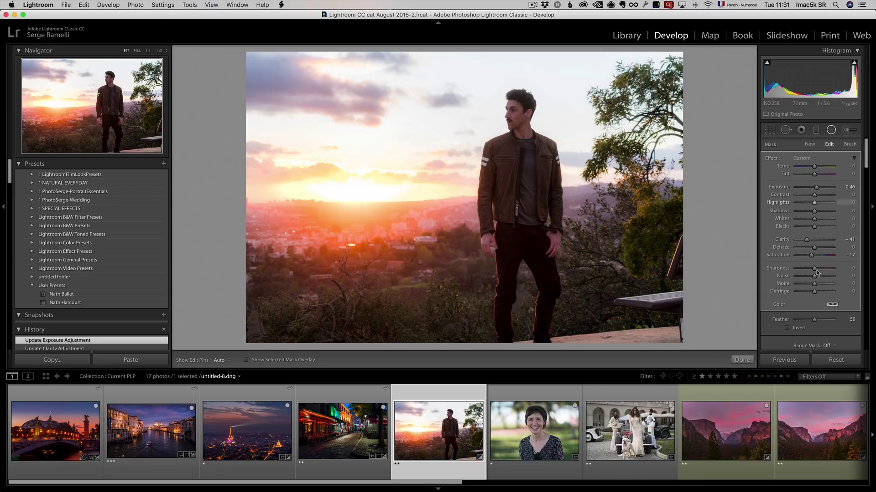
{"action": "left_click", "coordinate": [787, 327]}
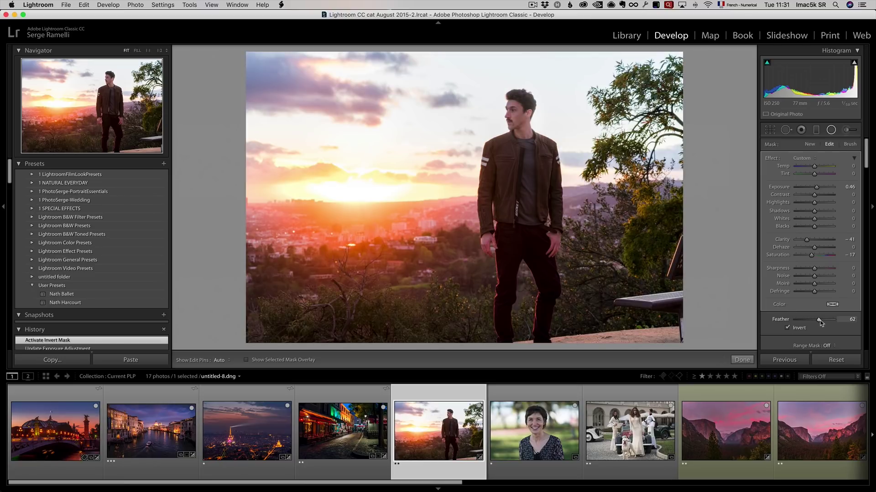
{"action": "left_click_drag", "start_coordinate": [815, 319], "coordinate": [838, 321]}
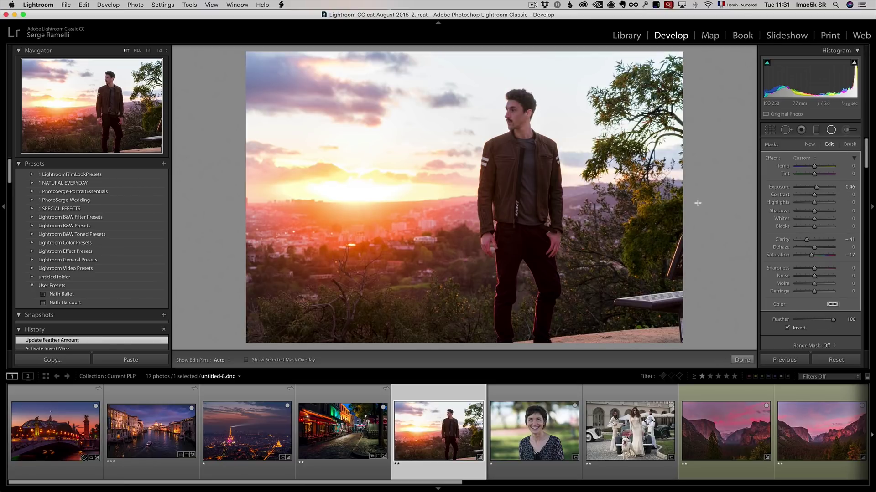
Step: Nudge the oval over his head and settle Clarity at −14 and Exposure at 1.04
{"action": "left_click_drag", "start_coordinate": [523, 127], "coordinate": [521, 126]}
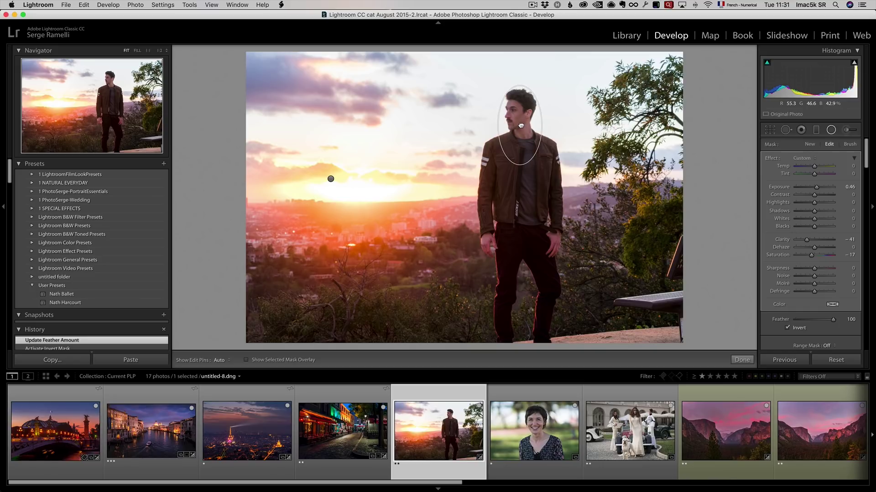
{"action": "left_click_drag", "start_coordinate": [807, 239], "coordinate": [823, 241]}
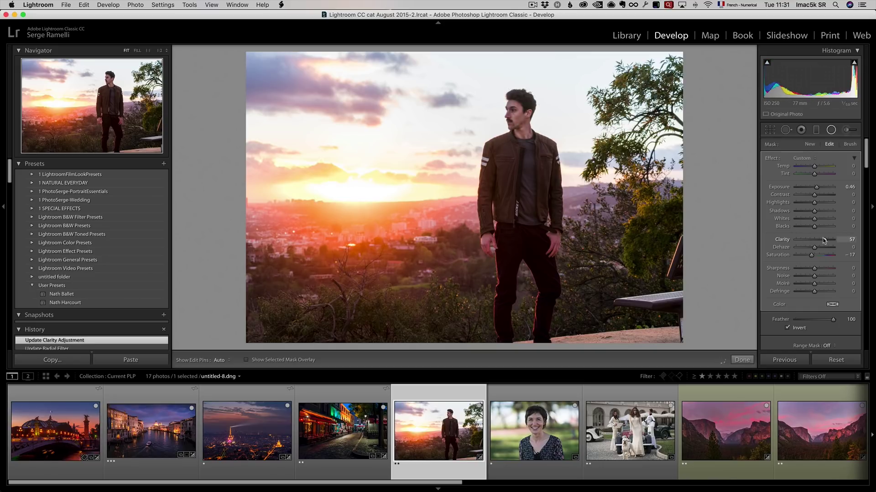
{"action": "left_click_drag", "start_coordinate": [820, 242], "coordinate": [814, 242]}
{"action": "left_click_drag", "start_coordinate": [816, 187], "coordinate": [825, 190]}
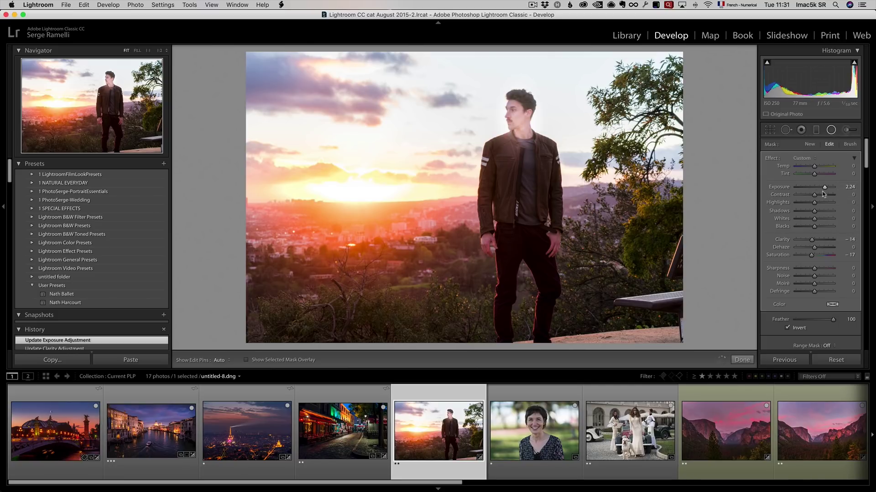
{"action": "left_click_drag", "start_coordinate": [824, 193], "coordinate": [819, 191]}
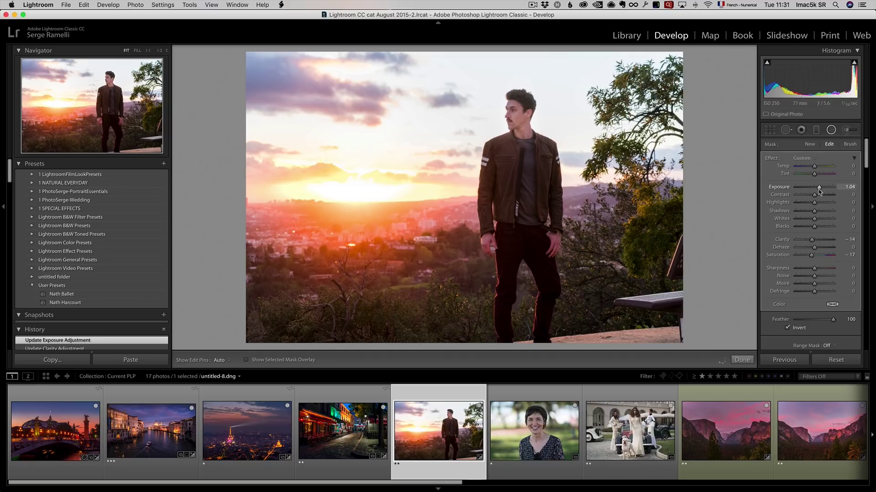
{"action": "left_click_drag", "start_coordinate": [819, 192], "coordinate": [819, 191]}
Step: Crop in from the bottom-right corner to trim the bench and bottom strip
{"action": "key", "text": "r"}
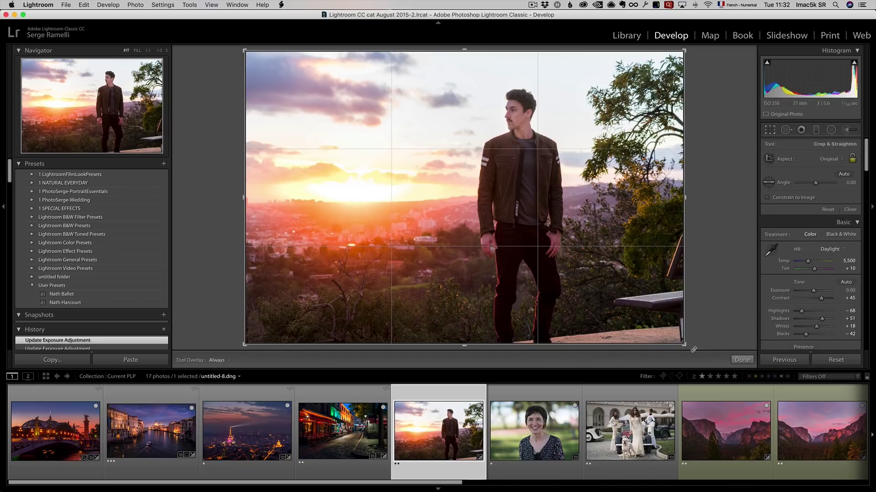
{"action": "left_click_drag", "start_coordinate": [683, 344], "coordinate": [665, 318]}
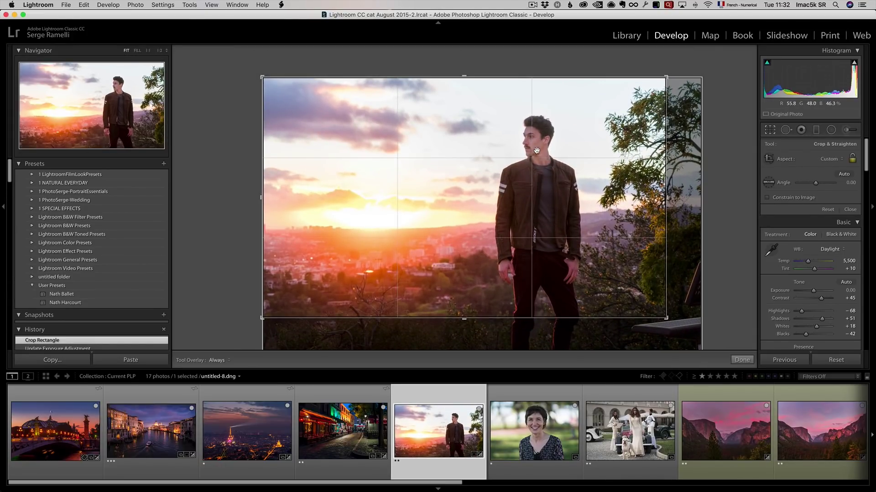
{"action": "key", "text": "Return"}
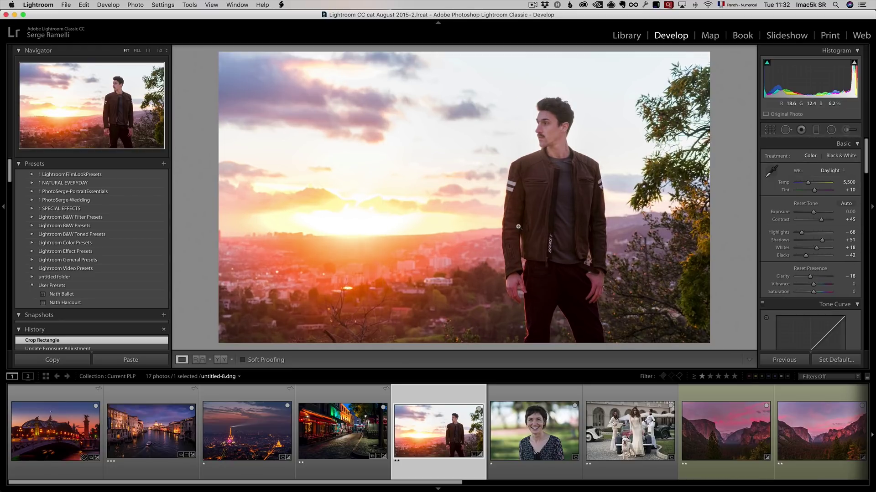
Step: Compare before and after, then move on to the smiling woman's portrait, untitled-4.arw
{"action": "key", "text": "alt+backslash"}
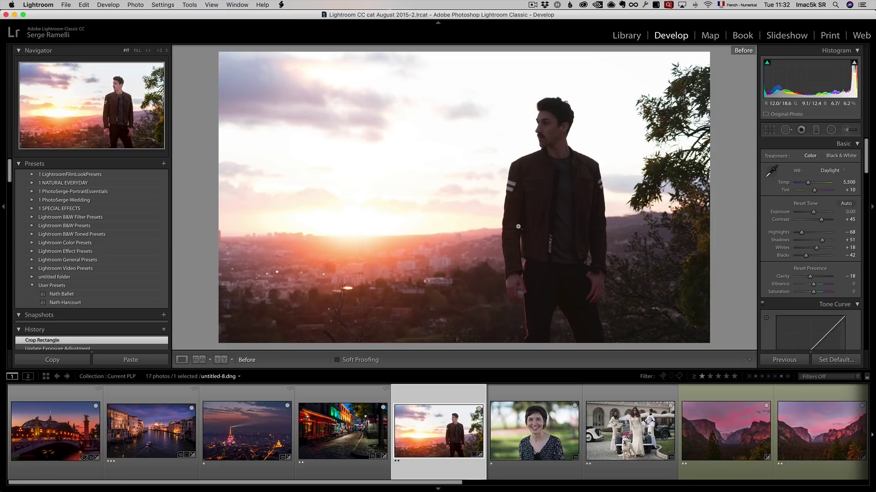
{"action": "key", "text": "alt+backslash"}
{"action": "key", "text": "alt+backslash"}
{"action": "key", "text": "alt+backslash"}
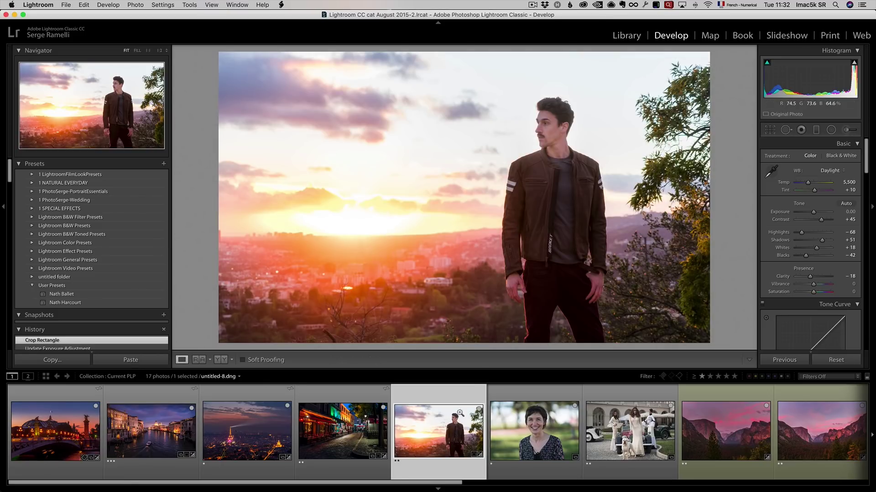
{"action": "left_click", "coordinate": [517, 427]}
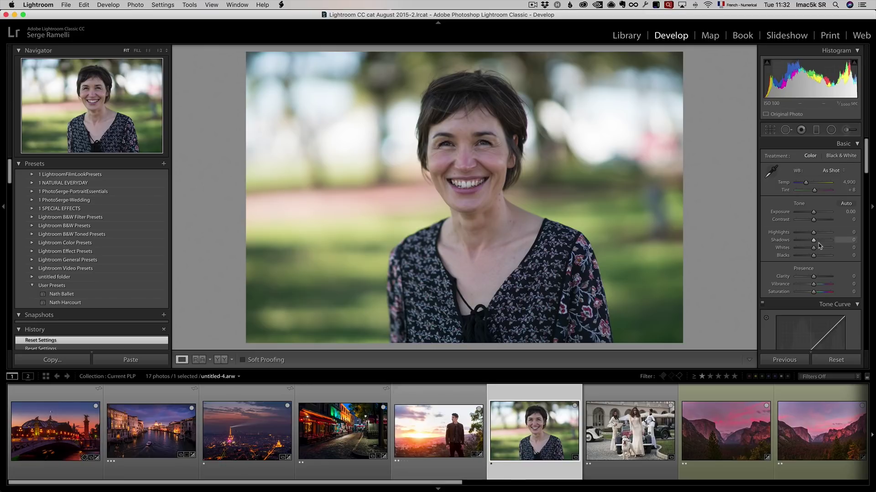
Step: After trying extreme tones and resetting, set Highlights −28, Shadows +57, Whites +35, Blacks −45
{"action": "left_click_drag", "start_coordinate": [822, 244], "coordinate": [798, 233]}
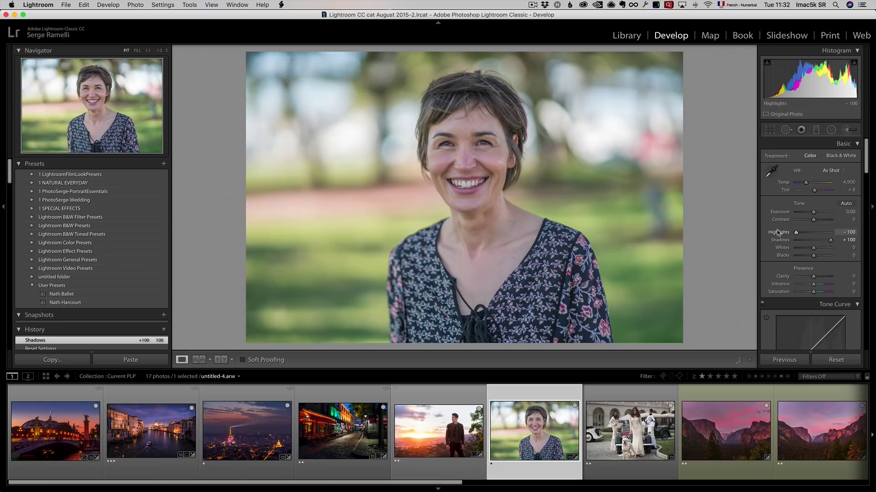
{"action": "double_click", "coordinate": [807, 255], "text": "shift"}
{"action": "double_click", "coordinate": [813, 248], "text": "shift"}
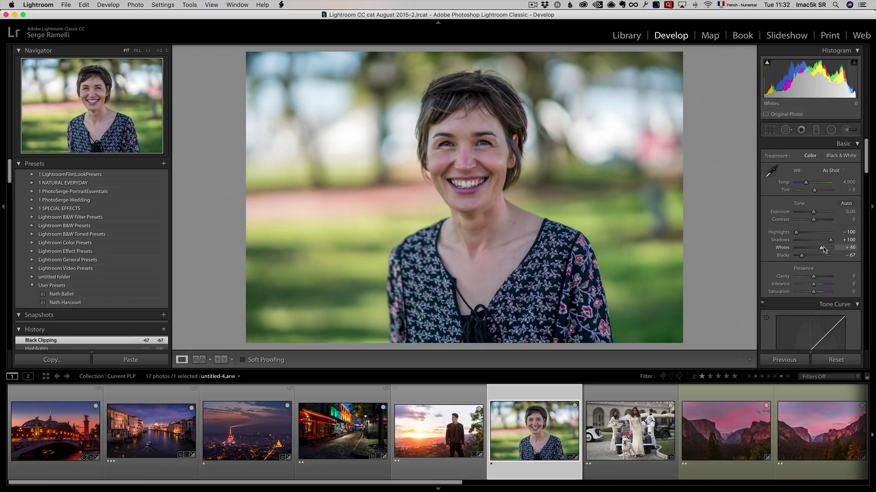
{"action": "left_click", "coordinate": [836, 360]}
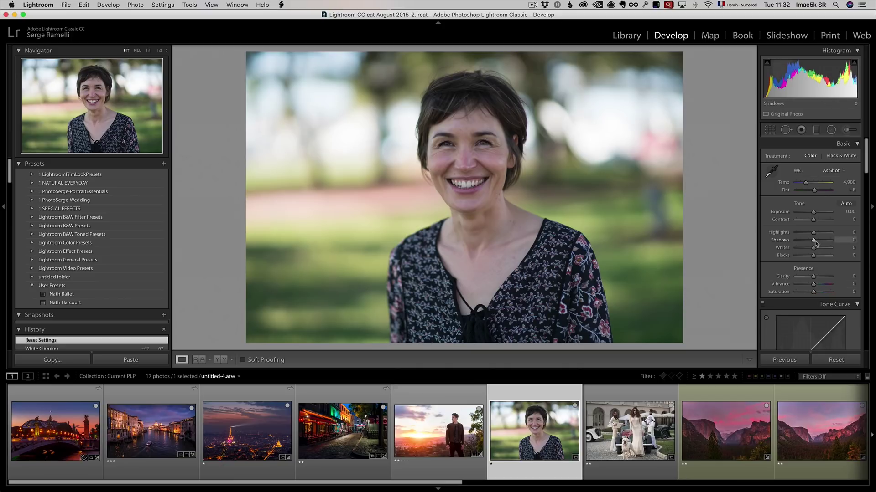
{"action": "mouse_move", "coordinate": [815, 242]}
{"action": "left_mouse_down"}
{"action": "mouse_move", "coordinate": [823, 242]}
{"action": "mouse_move", "coordinate": [808, 233]}
{"action": "mouse_move", "coordinate": [806, 256]}
{"action": "mouse_move", "coordinate": [820, 249]}
{"action": "left_mouse_up"}
{"action": "left_click", "coordinate": [475, 166]}
Step: Pan the 1:1 close-up to centre her eyes and cycle the info overlay until it's hidden
{"action": "left_click_drag", "start_coordinate": [487, 155], "coordinate": [524, 237]}
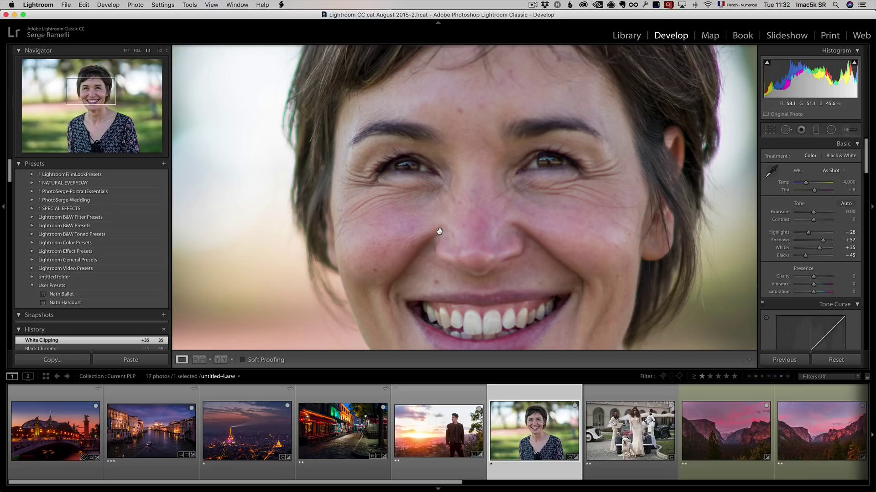
{"action": "key", "text": "i"}
{"action": "key", "text": "i"}
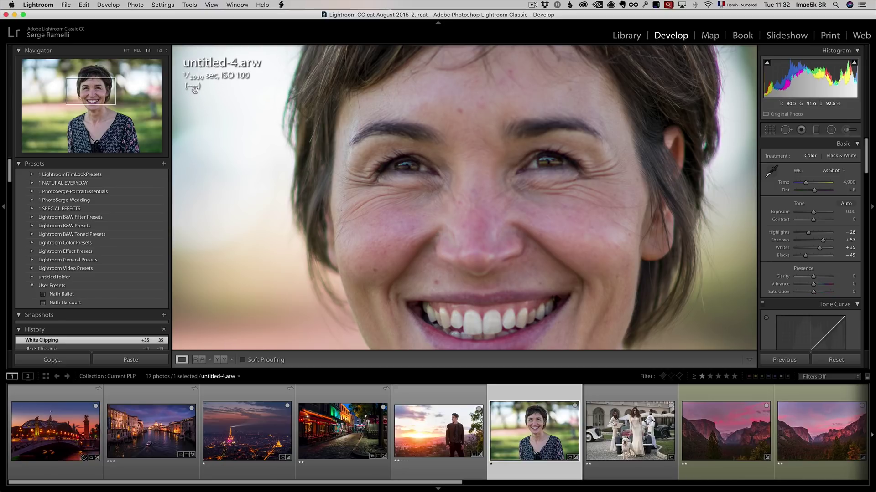
{"action": "key", "text": "i"}
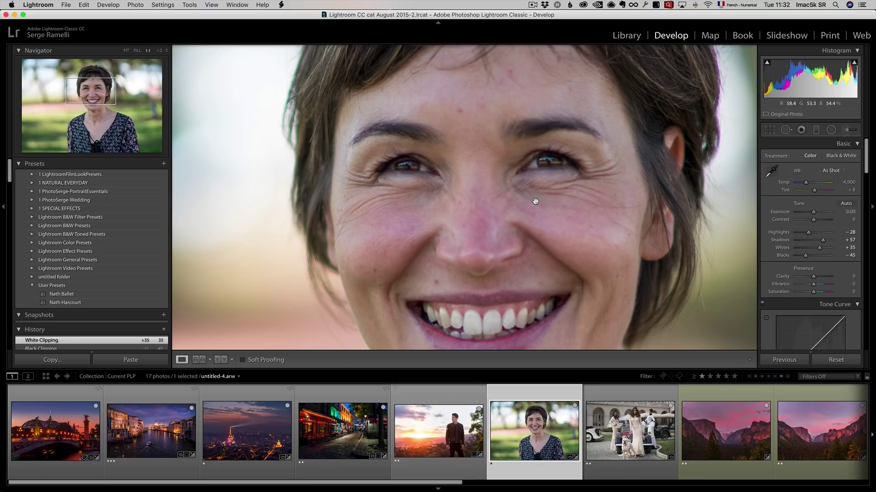
{"action": "key", "text": "i"}
{"action": "key", "text": "i"}
{"action": "key", "text": "i"}
Step: Draw an inverted radial filter over the right eye with feather 100, Clarity −31 and Exposure 0.19
{"action": "left_click", "coordinate": [831, 130]}
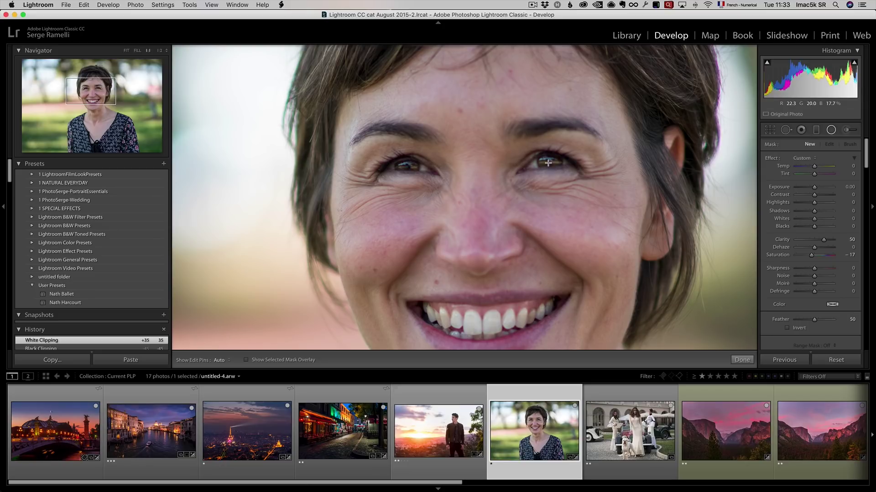
{"action": "left_click_drag", "start_coordinate": [549, 164], "coordinate": [615, 219]}
{"action": "left_click", "coordinate": [798, 329]}
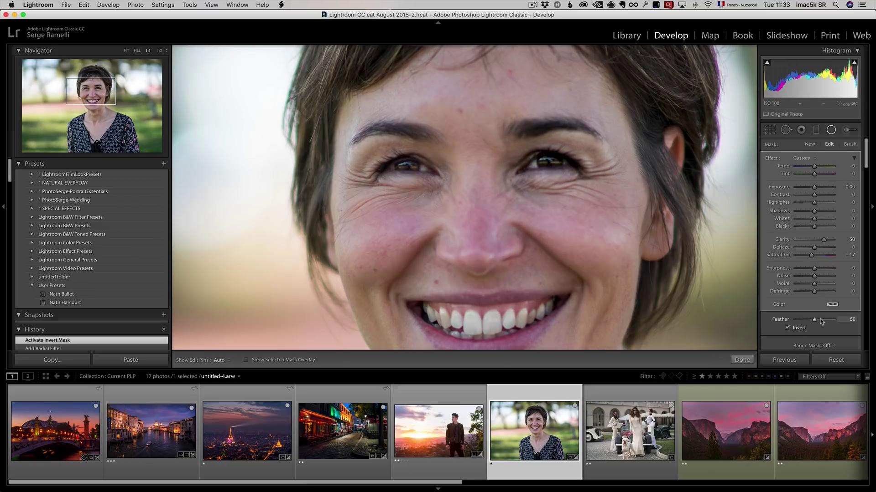
{"action": "left_click_drag", "start_coordinate": [829, 320], "coordinate": [838, 320]}
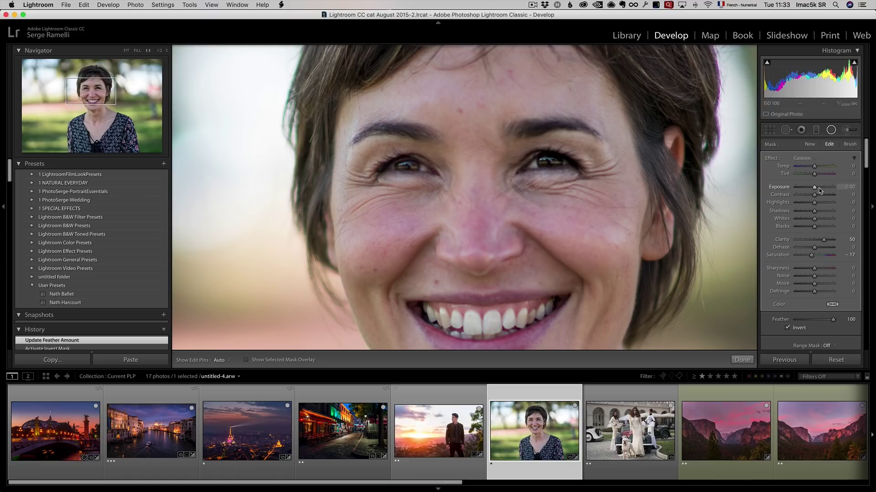
{"action": "left_click_drag", "start_coordinate": [824, 241], "coordinate": [809, 243]}
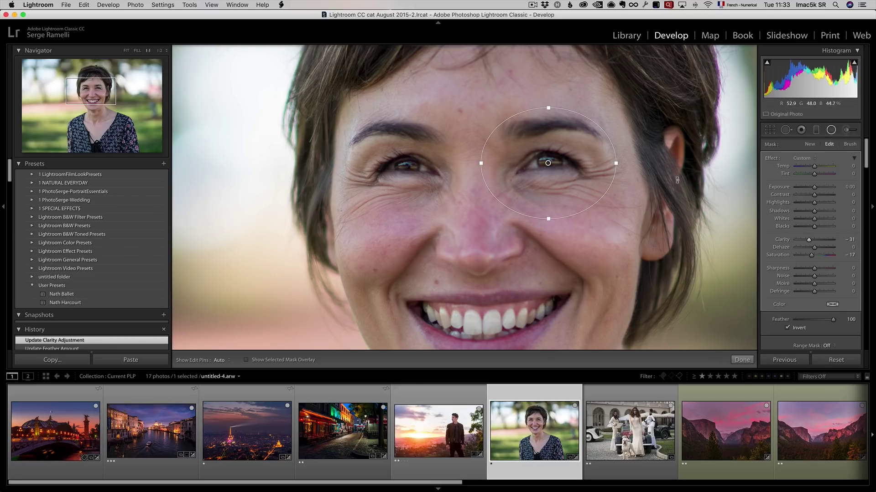
{"action": "left_click_drag", "start_coordinate": [814, 187], "coordinate": [816, 190]}
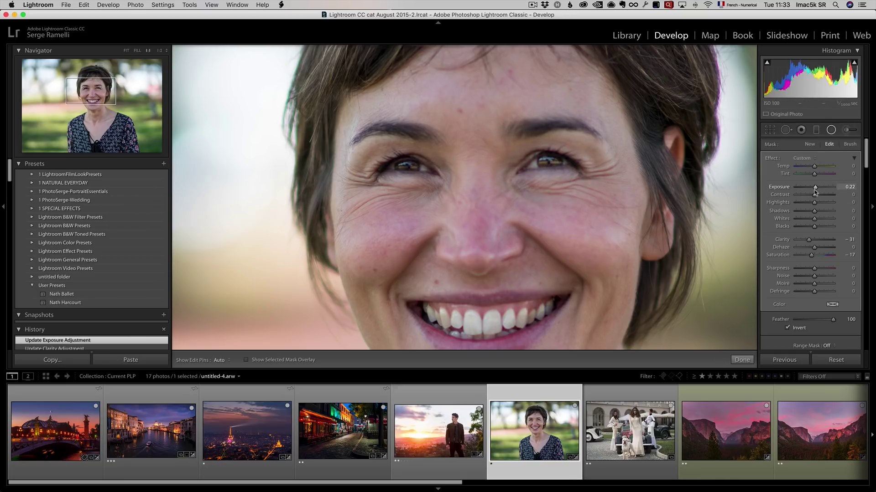
{"action": "left_click_drag", "start_coordinate": [815, 192], "coordinate": [814, 192]}
Step: Toggle the radial filter off to compare, then zoom in close on the eyes
{"action": "scroll", "coordinate": [814, 197], "scroll_direction": "down", "scroll_amount": 2}
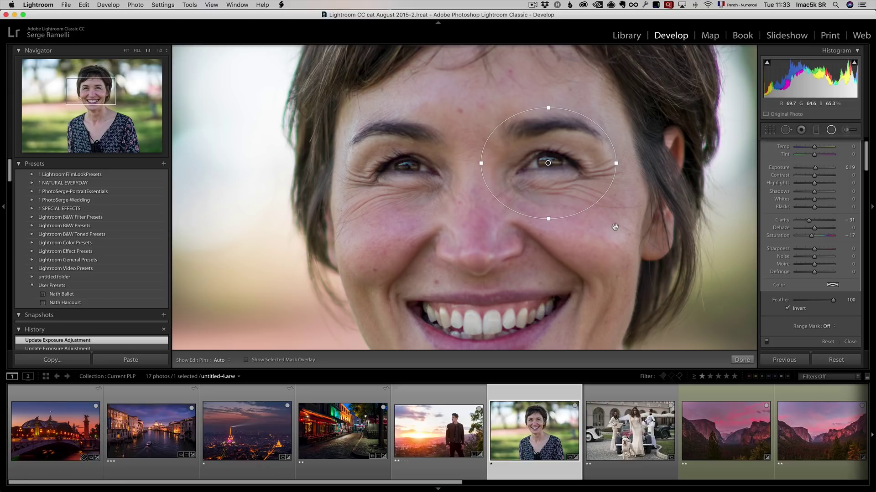
{"action": "key", "text": "z"}
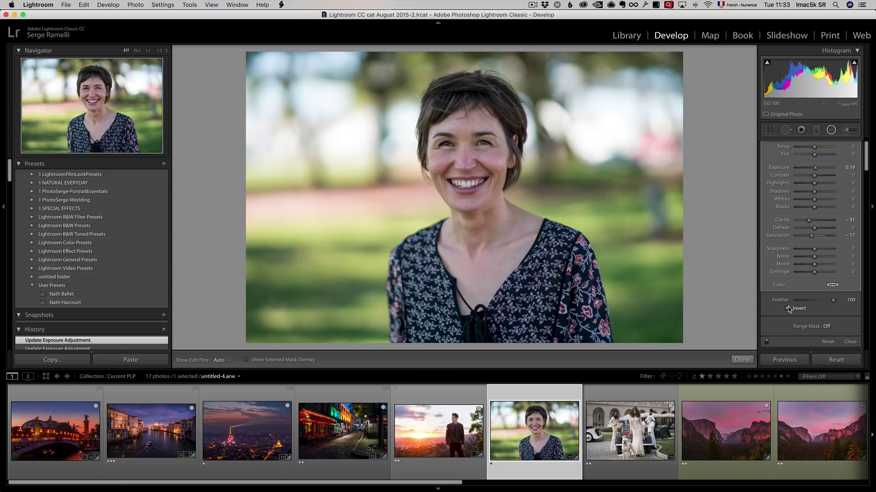
{"action": "left_click", "coordinate": [767, 342]}
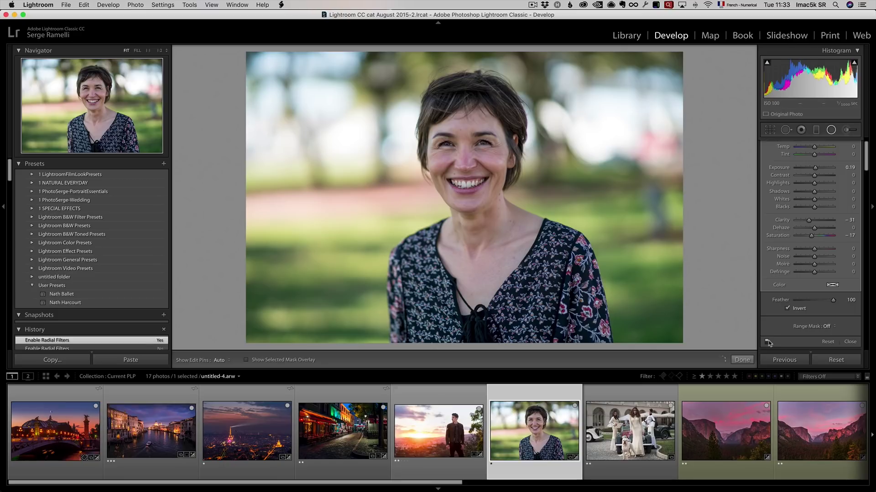
{"action": "left_click", "coordinate": [501, 153]}
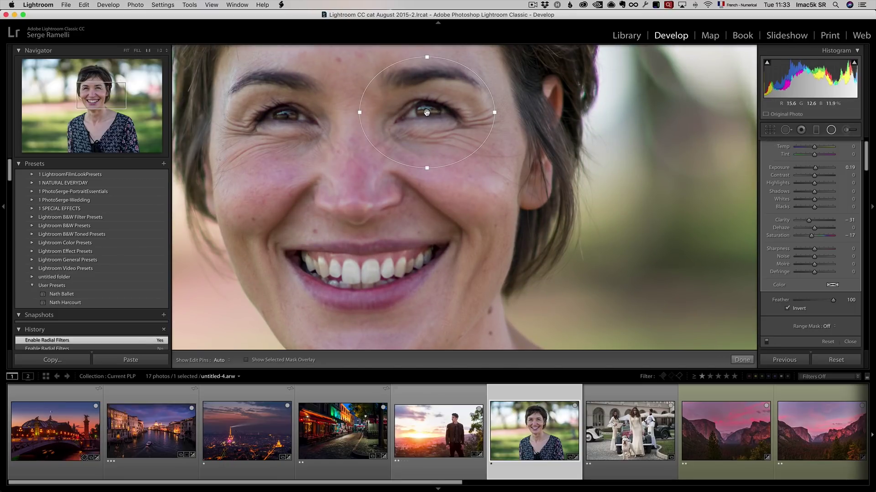
Step: Duplicate the eye's radial filter and shrink the copy's ellipse tightly around the right eye
{"action": "right_click", "coordinate": [426, 112]}
{"action": "left_click", "coordinate": [439, 115]}
{"action": "left_click_drag", "start_coordinate": [420, 113], "coordinate": [288, 116]}
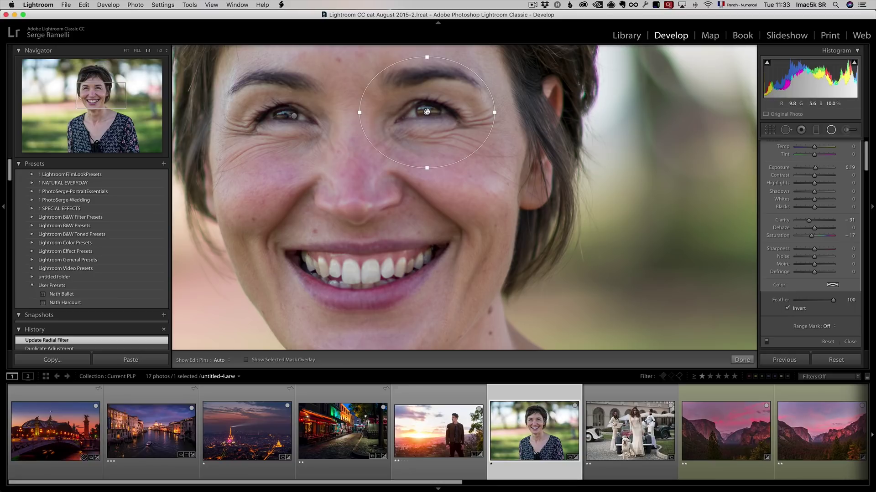
{"action": "right_click", "coordinate": [426, 112]}
{"action": "left_click", "coordinate": [431, 115]}
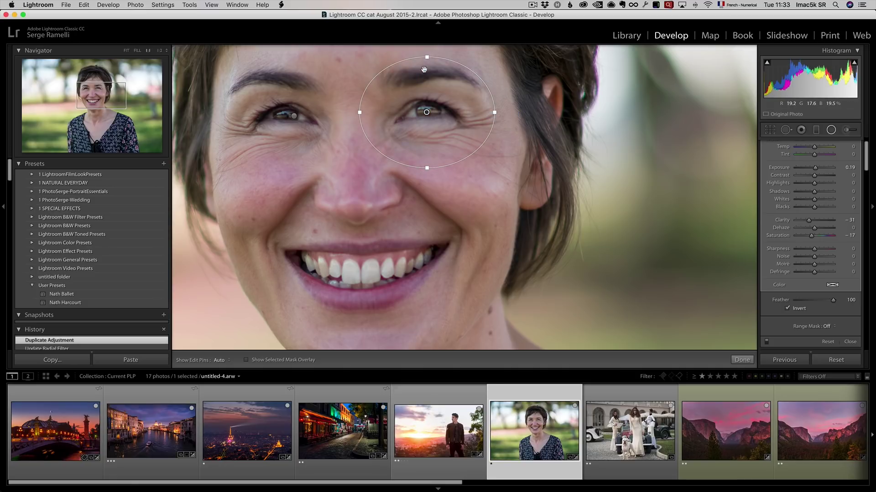
{"action": "left_click_drag", "start_coordinate": [426, 56], "coordinate": [427, 101]}
{"action": "left_click_drag", "start_coordinate": [360, 112], "coordinate": [414, 112]}
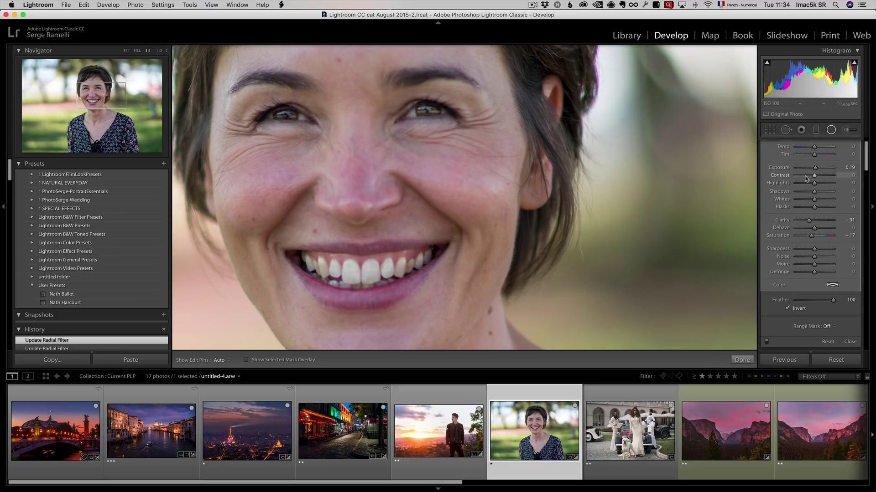
Step: Raise the small eye filter's Clarity to 52 and Exposure to about 0.69
{"action": "left_click", "coordinate": [824, 222]}
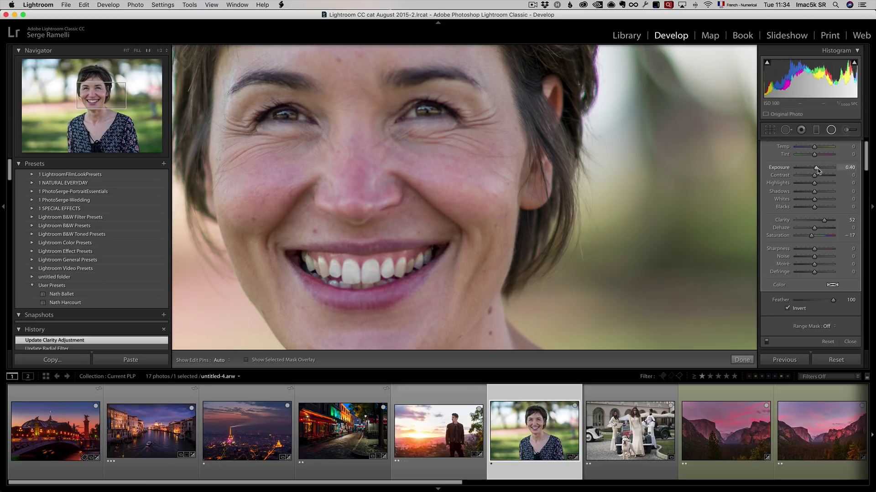
{"action": "mouse_move", "coordinate": [817, 169]}
{"action": "left_mouse_down"}
{"action": "mouse_move", "coordinate": [836, 168]}
{"action": "mouse_move", "coordinate": [817, 170]}
{"action": "left_mouse_up"}
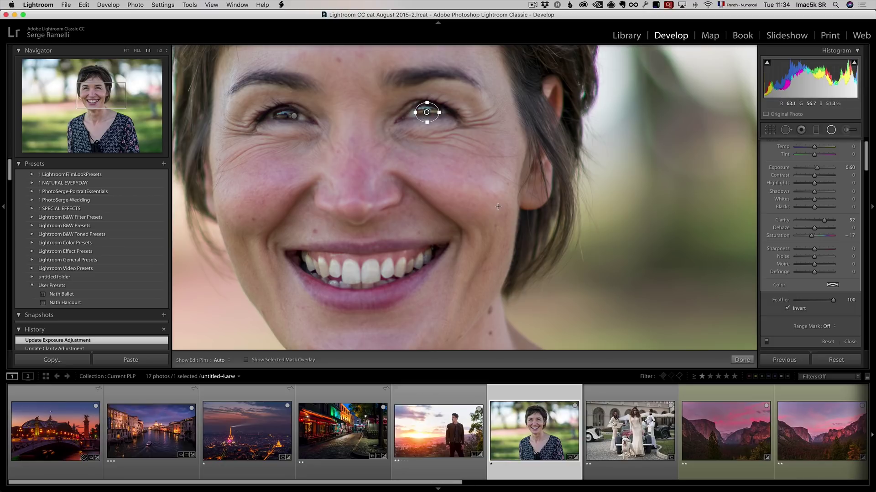
{"action": "key", "text": "z"}
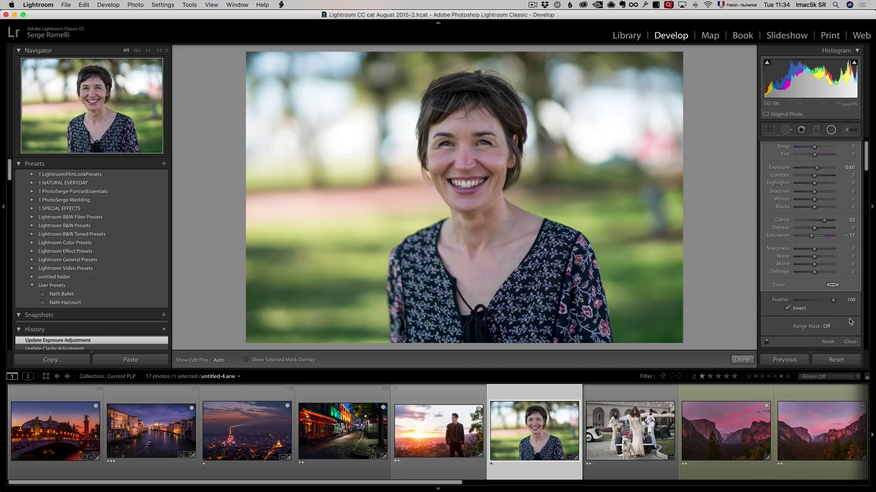
{"action": "scroll", "coordinate": [825, 201], "scroll_direction": "up", "scroll_amount": 2}
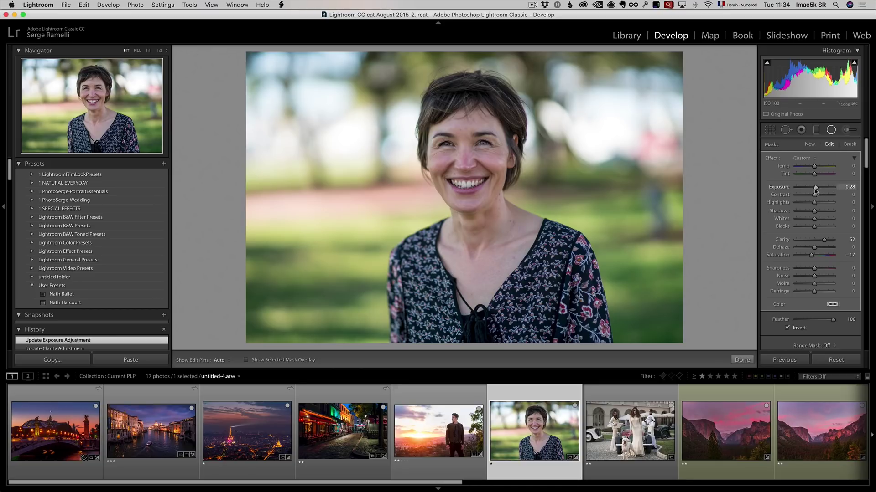
{"action": "left_click_drag", "start_coordinate": [816, 192], "coordinate": [821, 190]}
Step: Duplicate the Exposure 0.69, Clarity 52 eye filter onto her left eye, then view at 1:2
{"action": "key", "text": "z"}
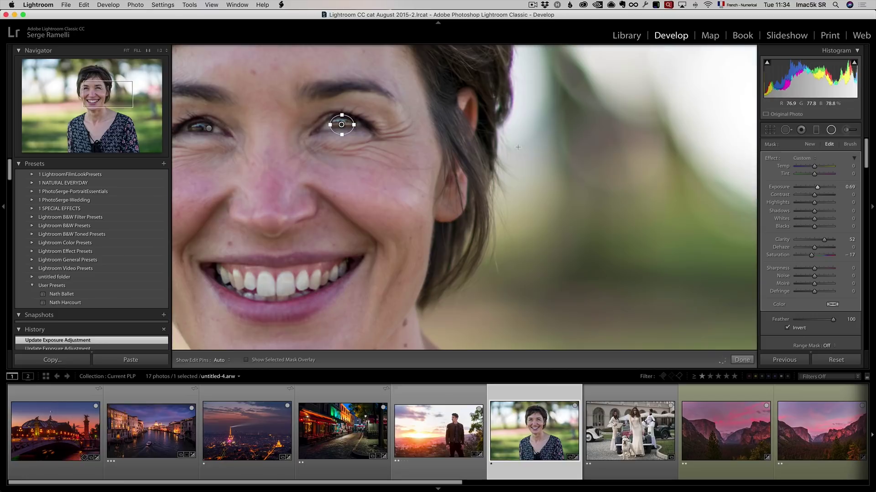
{"action": "right_click", "coordinate": [340, 122]}
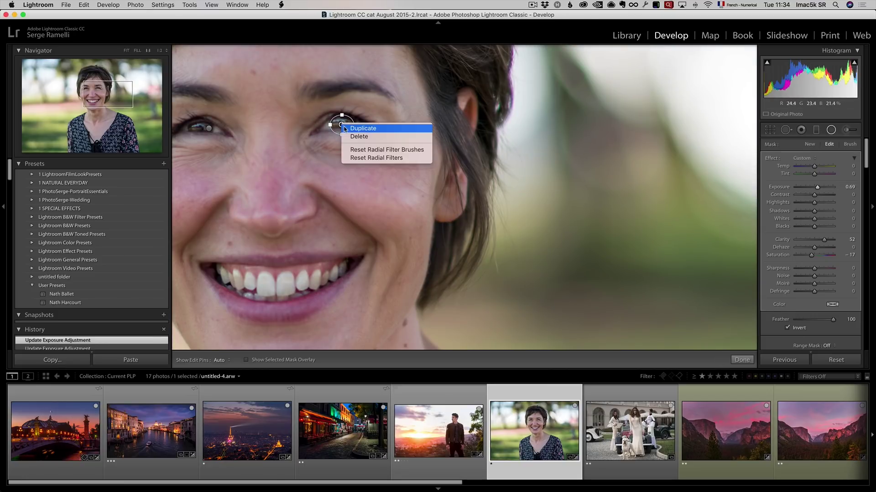
{"action": "left_click", "coordinate": [348, 128]}
{"action": "left_click_drag", "start_coordinate": [341, 124], "coordinate": [195, 129]}
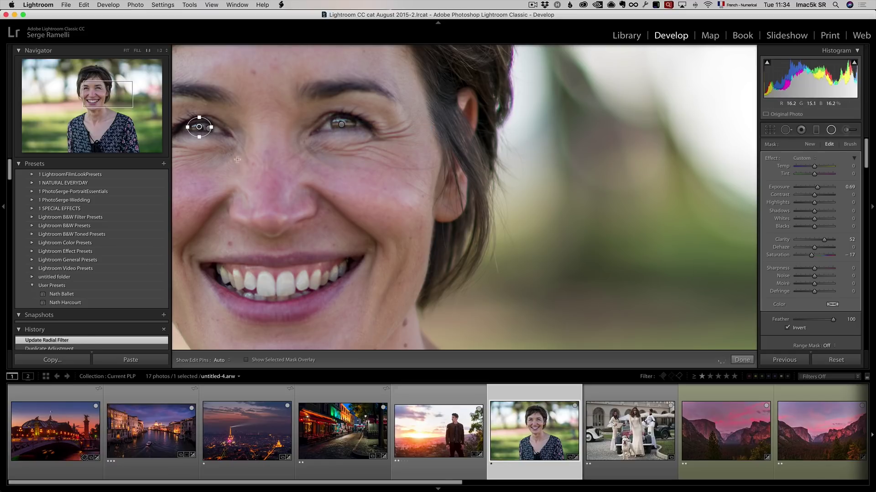
{"action": "left_click_drag", "start_coordinate": [367, 217], "coordinate": [457, 178]}
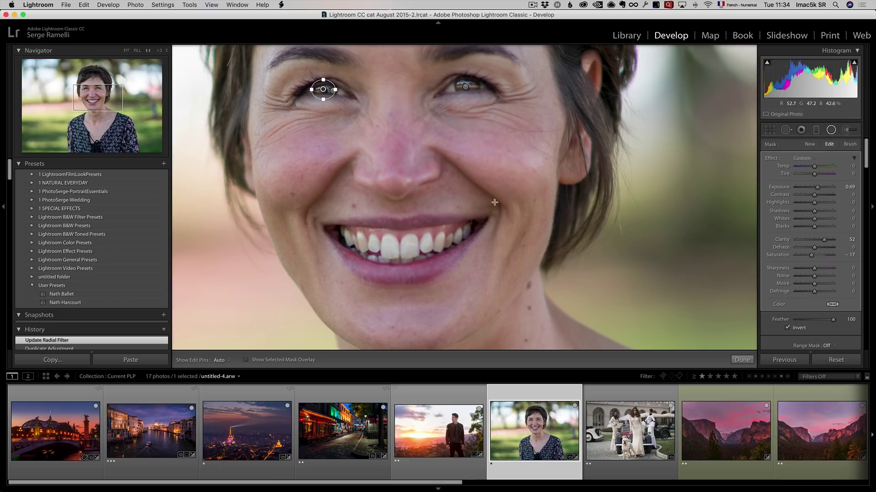
{"action": "key", "text": "z"}
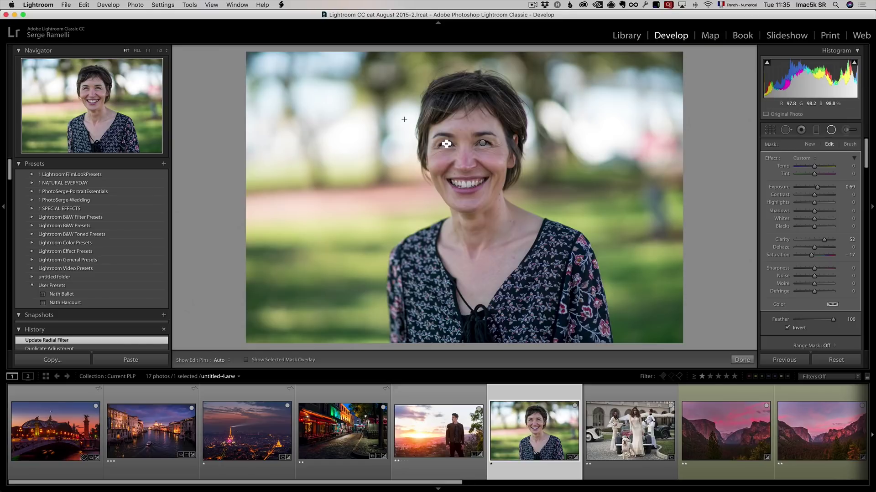
{"action": "left_click", "coordinate": [160, 51]}
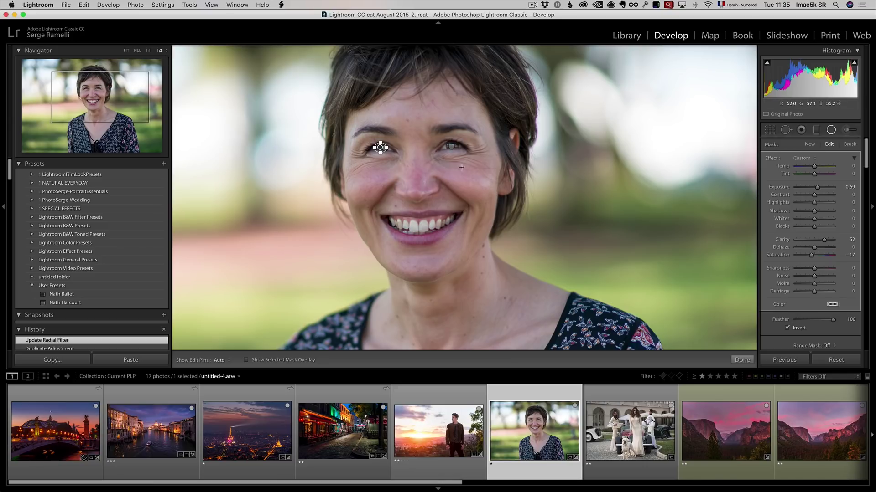
Step: Set up the Adjustment Brush with the Clarity effect, Clarity −30 and Saturation −19
{"action": "left_click", "coordinate": [846, 131]}
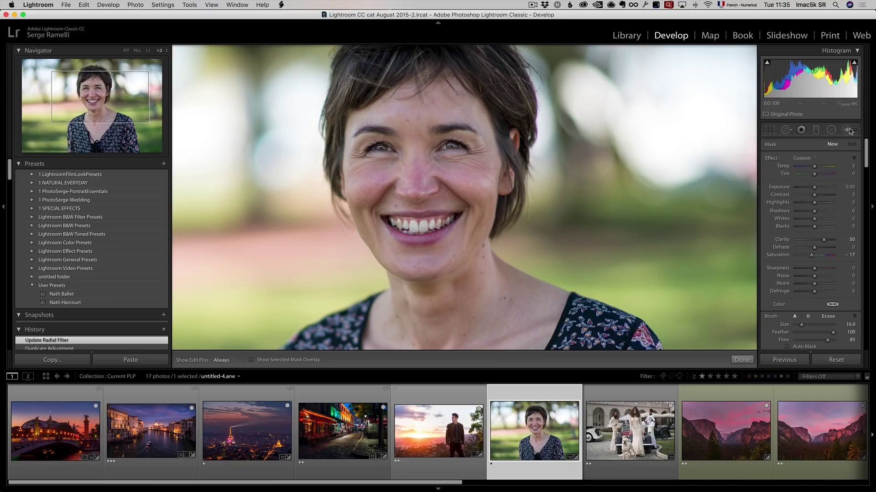
{"action": "left_click", "coordinate": [812, 158]}
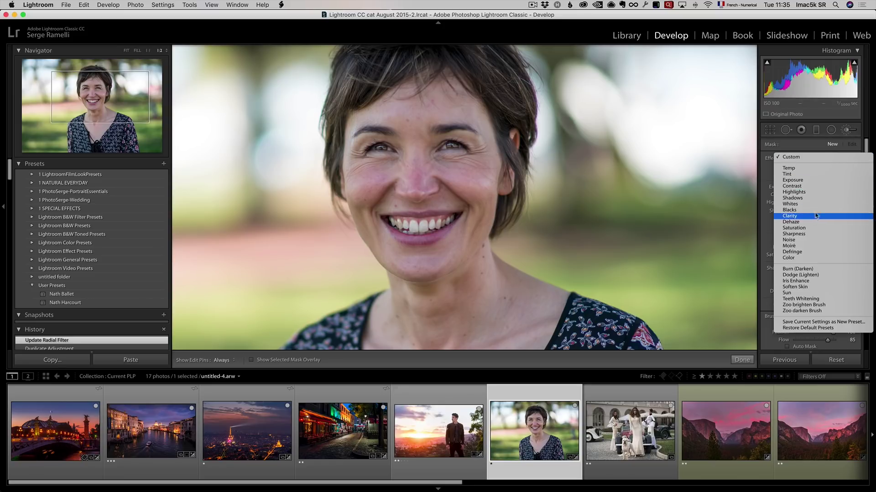
{"action": "left_click", "coordinate": [817, 133]}
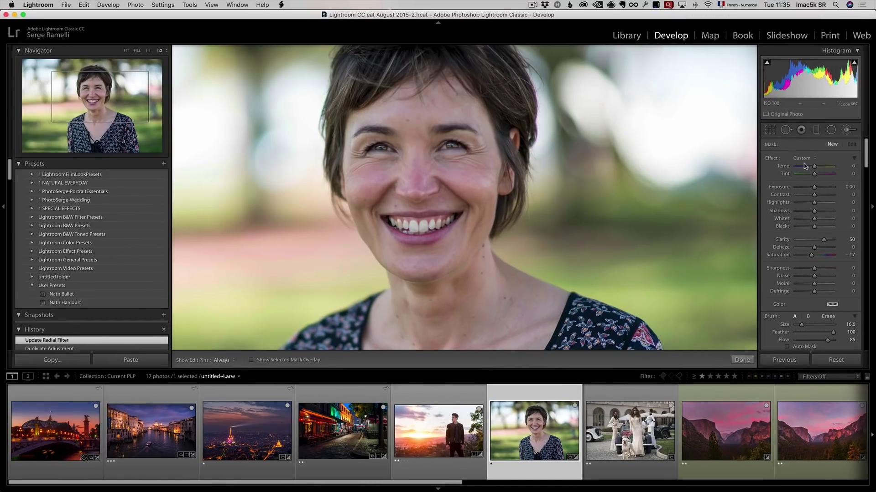
{"action": "left_click", "coordinate": [805, 159]}
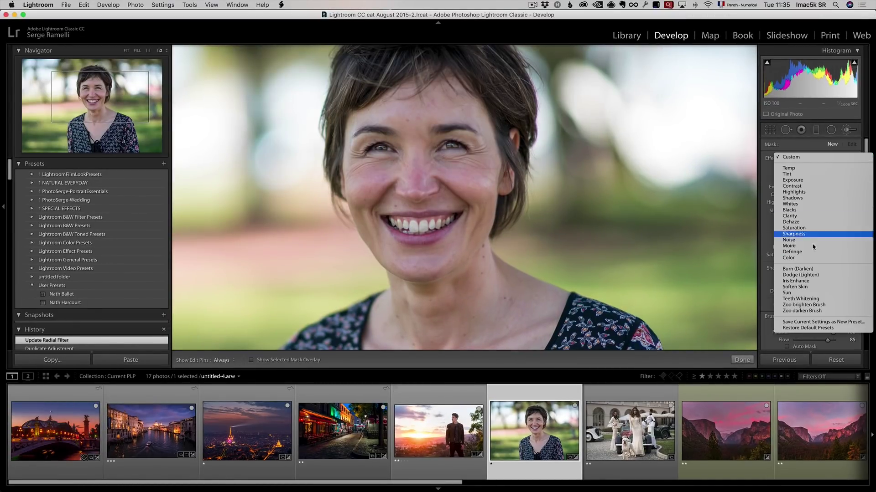
{"action": "scroll", "coordinate": [816, 202], "scroll_direction": "down", "scroll_amount": 2}
{"action": "left_click", "coordinate": [816, 200]}
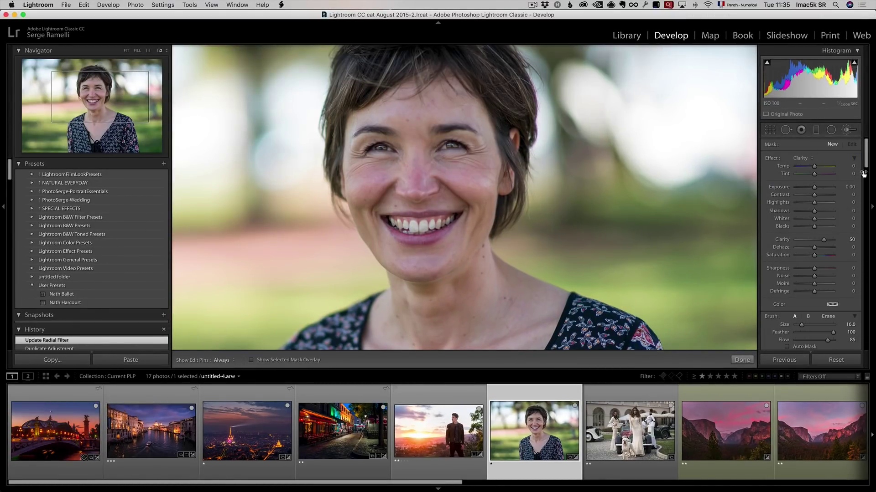
{"action": "left_click_drag", "start_coordinate": [823, 239], "coordinate": [808, 242]}
{"action": "left_click_drag", "start_coordinate": [814, 255], "coordinate": [811, 255]}
Step: Paint softening strokes over the woman's face, reducing brush Feather to 82
{"action": "key", "text": "h"}
{"action": "left_click_drag", "start_coordinate": [461, 208], "coordinate": [493, 220]}
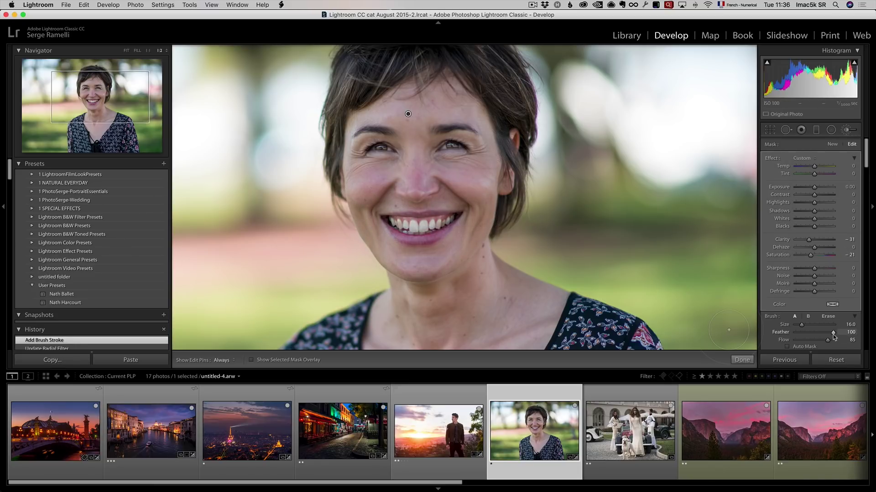
{"action": "left_click_drag", "start_coordinate": [833, 335], "coordinate": [825, 336]}
{"action": "key", "text": "h"}
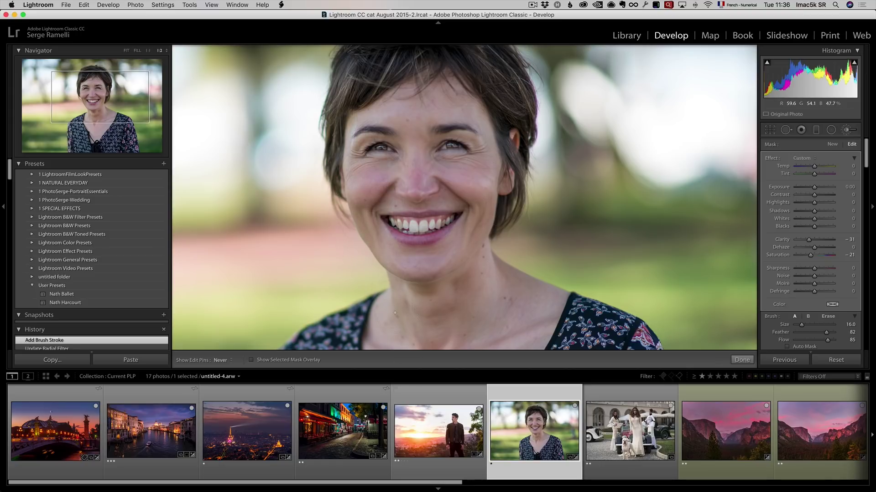
{"action": "left_click", "coordinate": [480, 298]}
Step: Compare the face brush off and on, then lower its clarity further and lift exposure slightly
{"action": "scroll", "coordinate": [798, 316], "scroll_direction": "down", "scroll_amount": 3}
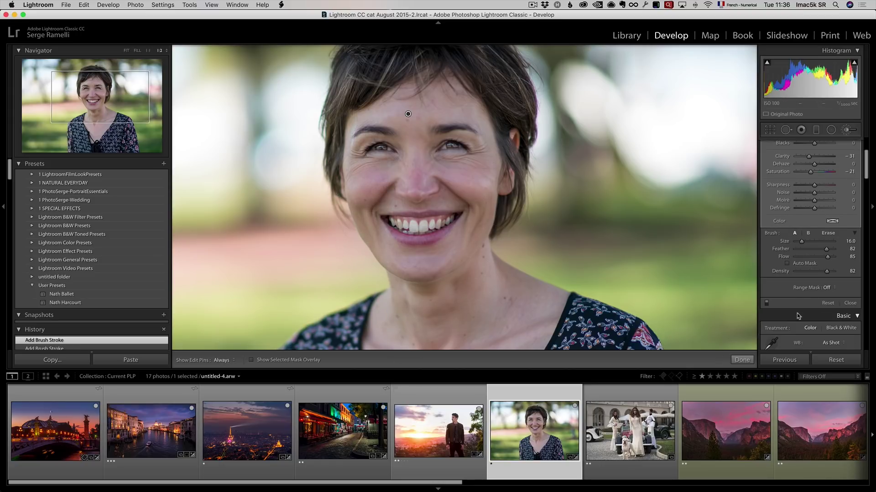
{"action": "left_click", "coordinate": [766, 304]}
{"action": "left_click", "coordinate": [766, 303]}
{"action": "scroll", "coordinate": [778, 264], "scroll_direction": "up", "scroll_amount": 3}
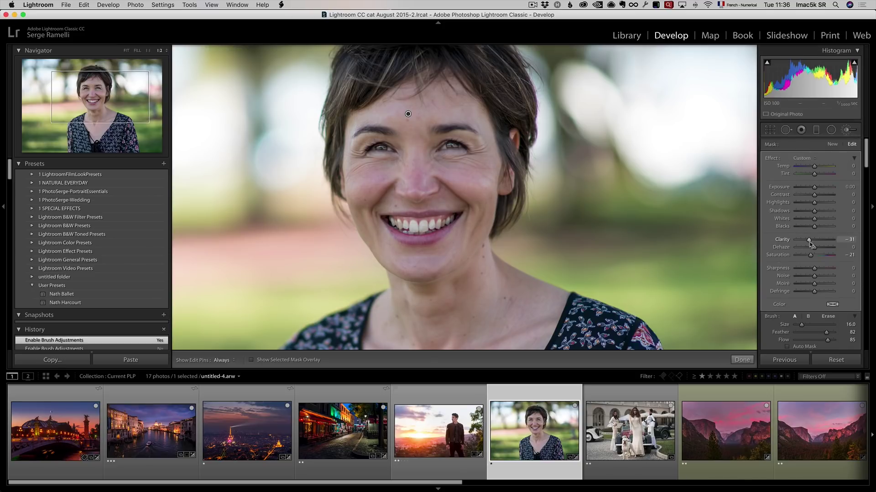
{"action": "left_click_drag", "start_coordinate": [810, 240], "coordinate": [806, 242]}
{"action": "left_click_drag", "start_coordinate": [815, 190], "coordinate": [815, 190]}
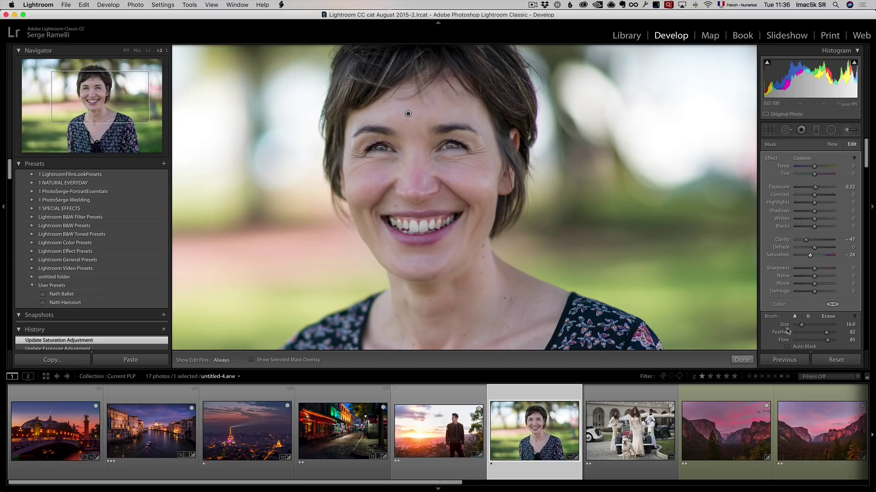
Step: Check the brushed skin with the effect off and on, and zoom out to the full portrait
{"action": "scroll", "coordinate": [778, 316], "scroll_direction": "down", "scroll_amount": 3}
{"action": "scroll", "coordinate": [783, 332], "scroll_direction": "down", "scroll_amount": 1}
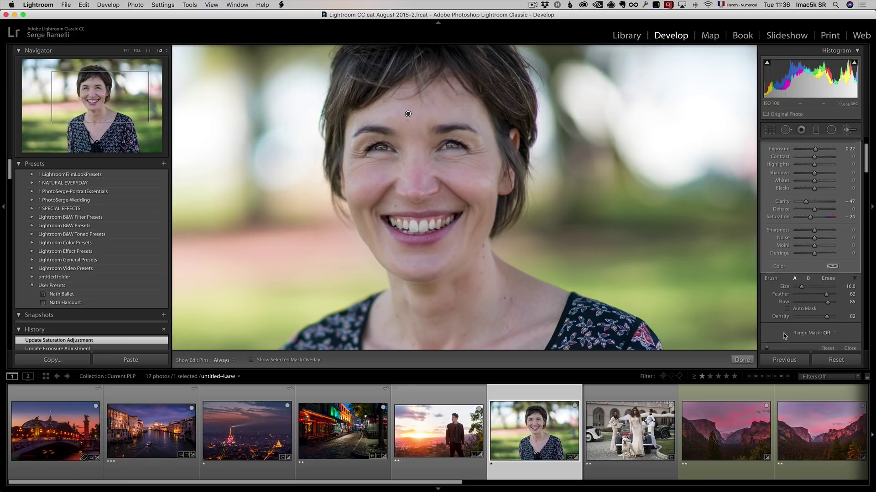
{"action": "left_click", "coordinate": [767, 344]}
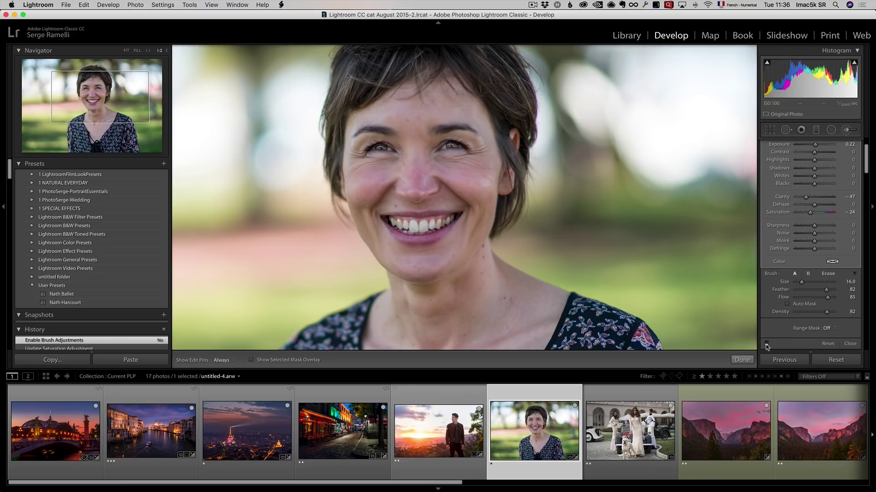
{"action": "left_click", "coordinate": [767, 344]}
{"action": "scroll", "coordinate": [842, 222], "scroll_direction": "up", "scroll_amount": 2}
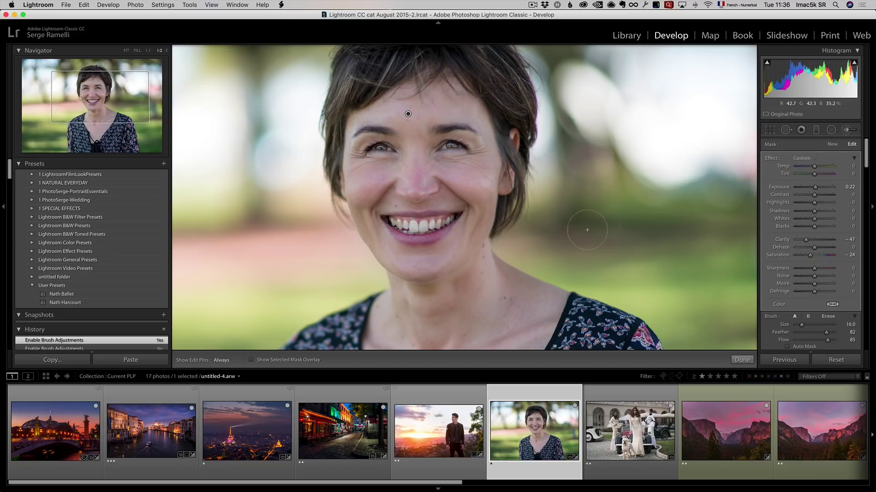
{"action": "left_click", "coordinate": [616, 225]}
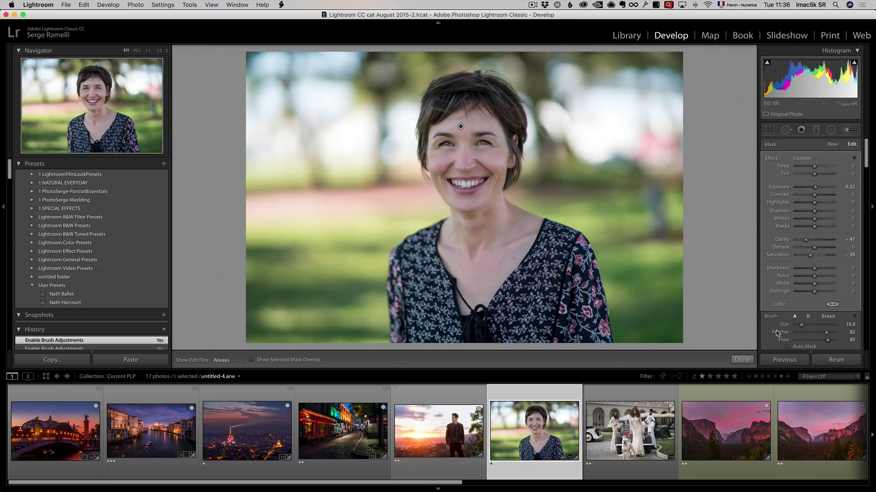
{"action": "scroll", "coordinate": [776, 338], "scroll_direction": "down", "scroll_amount": 1}
{"action": "scroll", "coordinate": [775, 338], "scroll_direction": "down", "scroll_amount": 5}
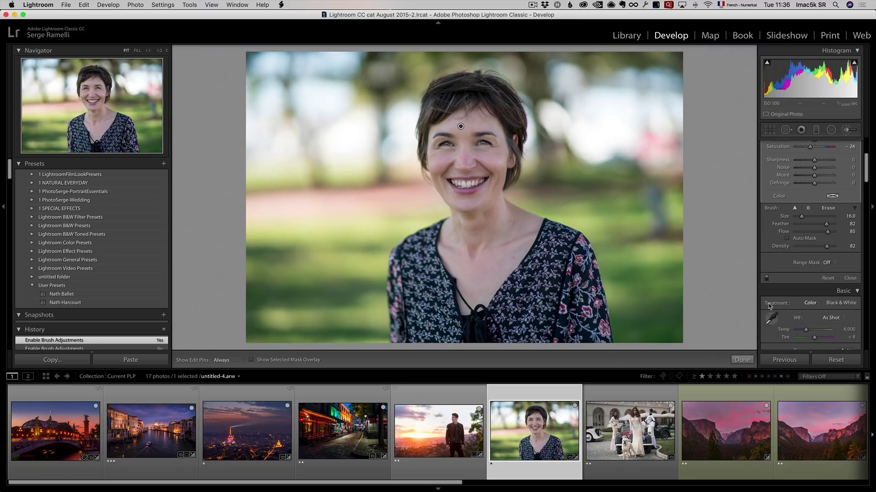
{"action": "left_click", "coordinate": [767, 279]}
{"action": "left_click", "coordinate": [766, 279]}
{"action": "scroll", "coordinate": [794, 232], "scroll_direction": "up", "scroll_amount": 6}
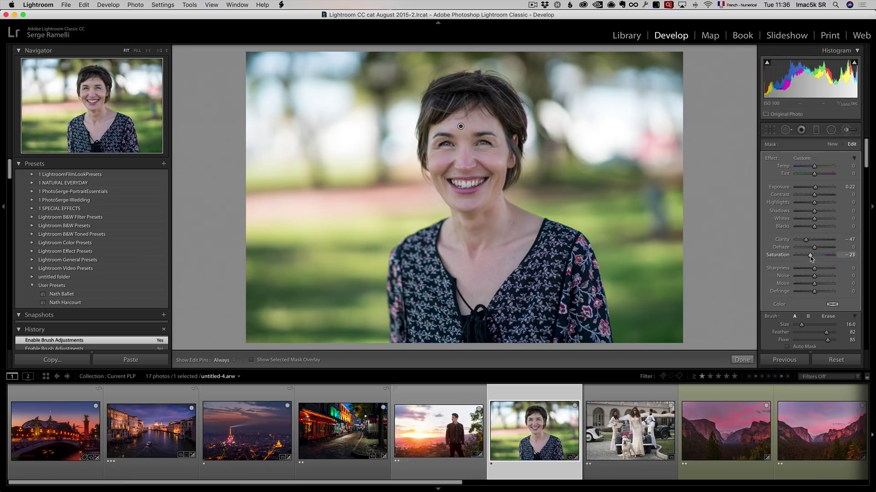
Step: Set the brush to Saturation −12 and Exposure 0.08, finish it, and compare Before/After
{"action": "left_click_drag", "start_coordinate": [811, 258], "coordinate": [813, 258]}
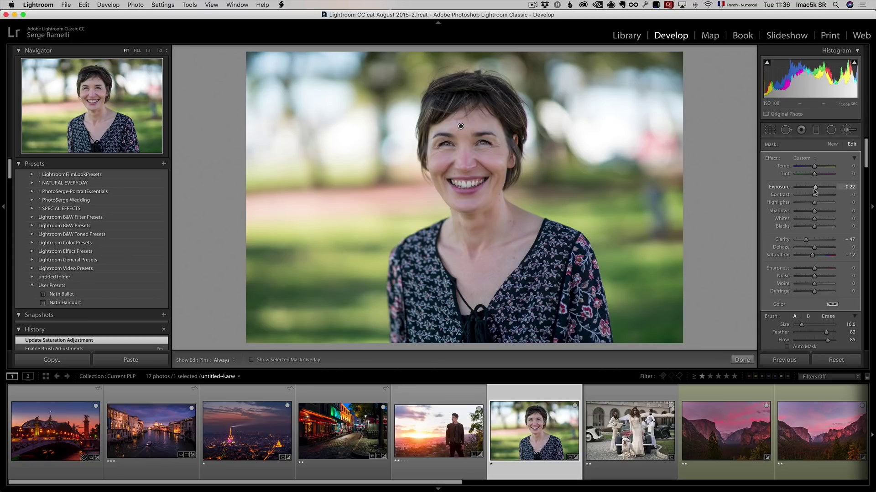
{"action": "left_click_drag", "start_coordinate": [814, 190], "coordinate": [815, 190]}
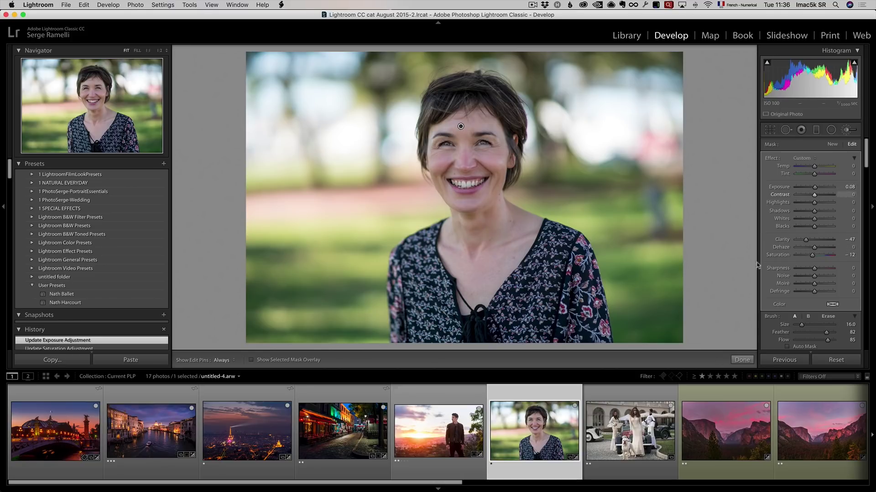
{"action": "left_click", "coordinate": [743, 360]}
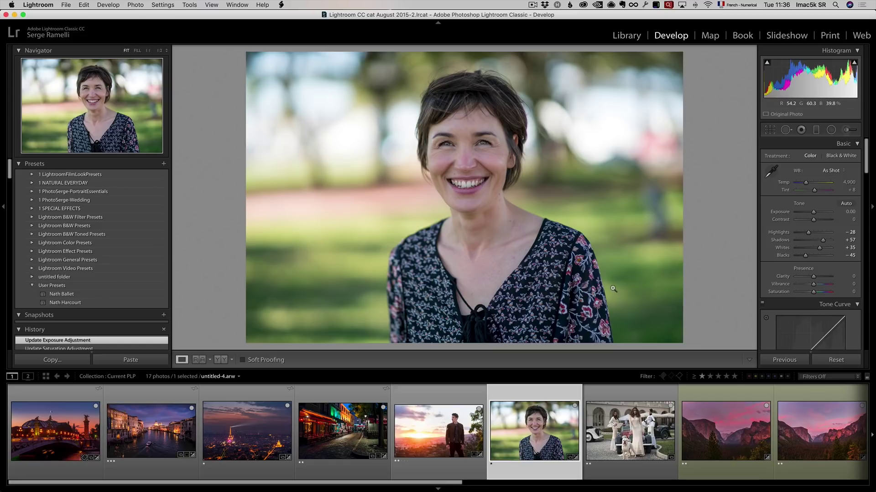
{"action": "key", "text": "alt"}
{"action": "key", "text": "backslash"}
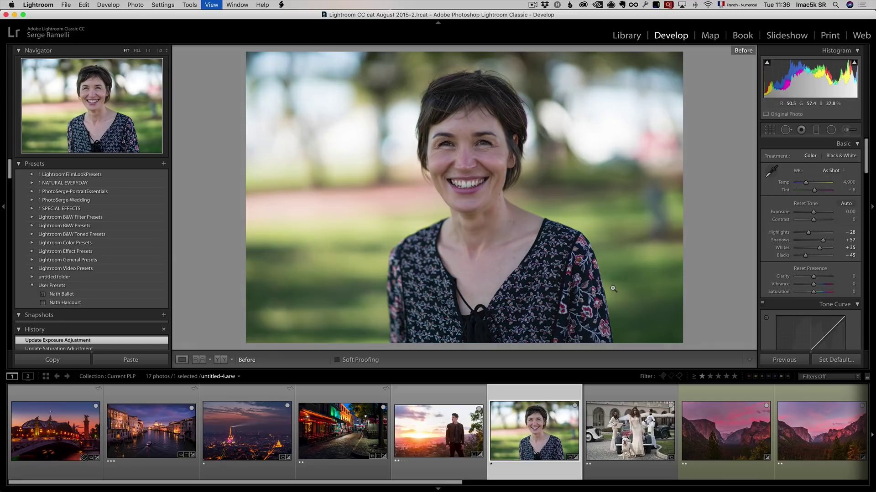
{"action": "key", "text": "backslash"}
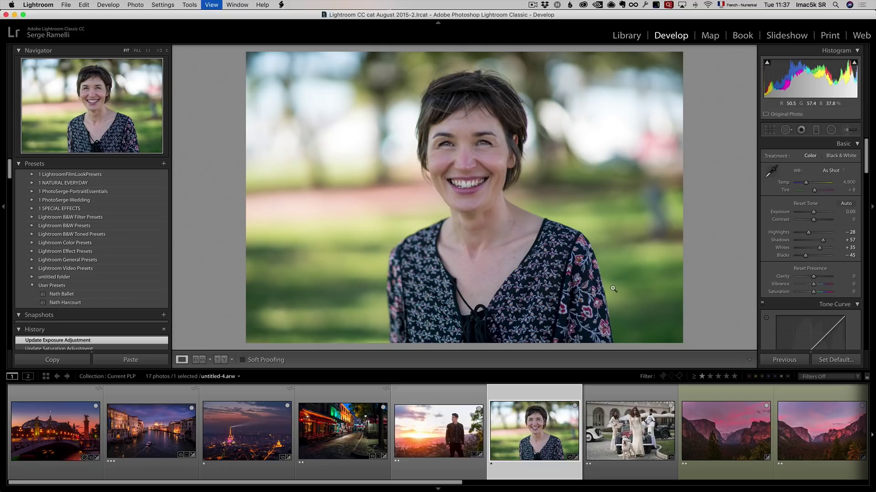
{"action": "key", "text": "backslash"}
{"action": "key", "text": "backslash"}
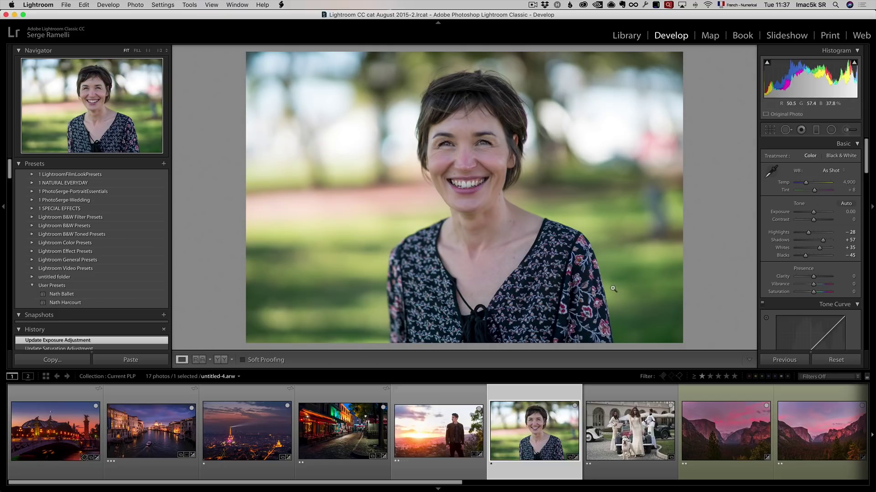
{"action": "left_click", "coordinate": [831, 129]}
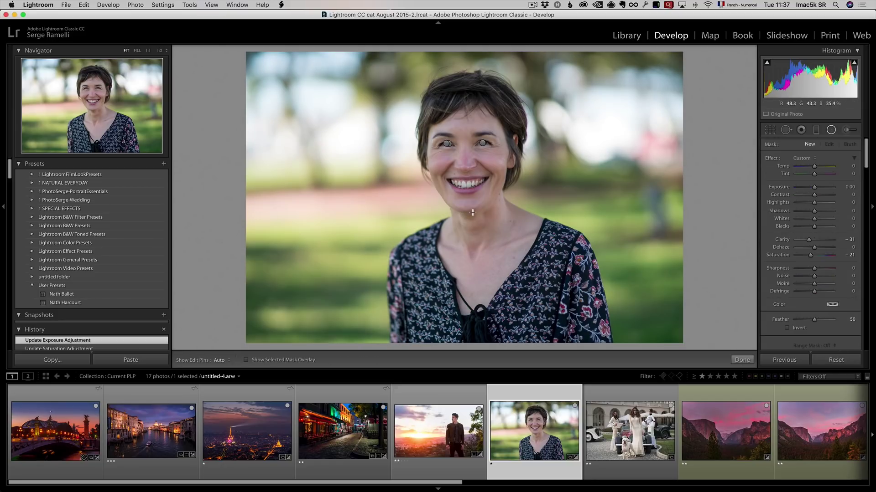
Step: Add a radial filter around her face darkening the background to Exposure −0.57, then compare with the original
{"action": "left_click_drag", "start_coordinate": [473, 213], "coordinate": [623, 351]}
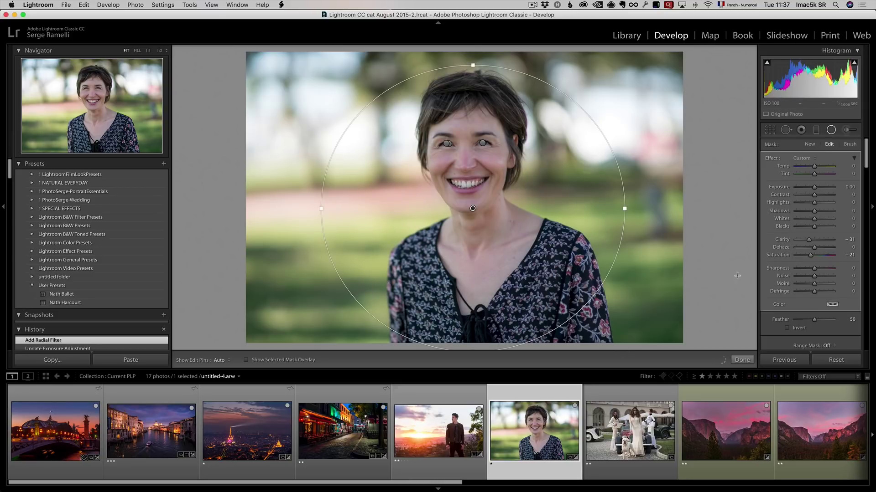
{"action": "left_click", "coordinate": [810, 158]}
{"action": "left_click", "coordinate": [794, 185]}
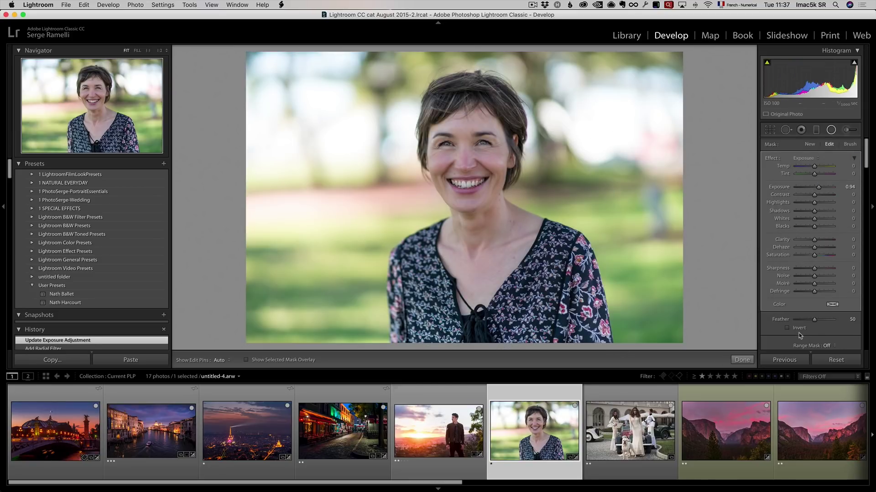
{"action": "left_click_drag", "start_coordinate": [815, 190], "coordinate": [809, 191]}
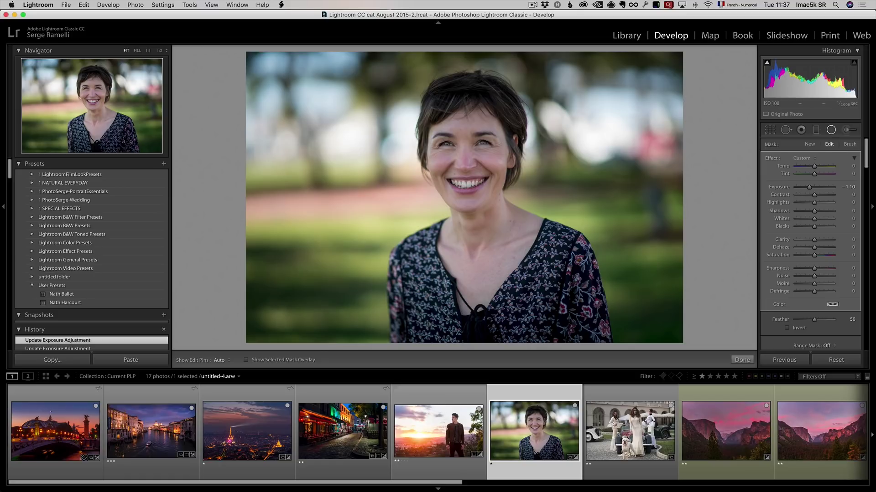
{"action": "left_click_drag", "start_coordinate": [810, 191], "coordinate": [812, 170]}
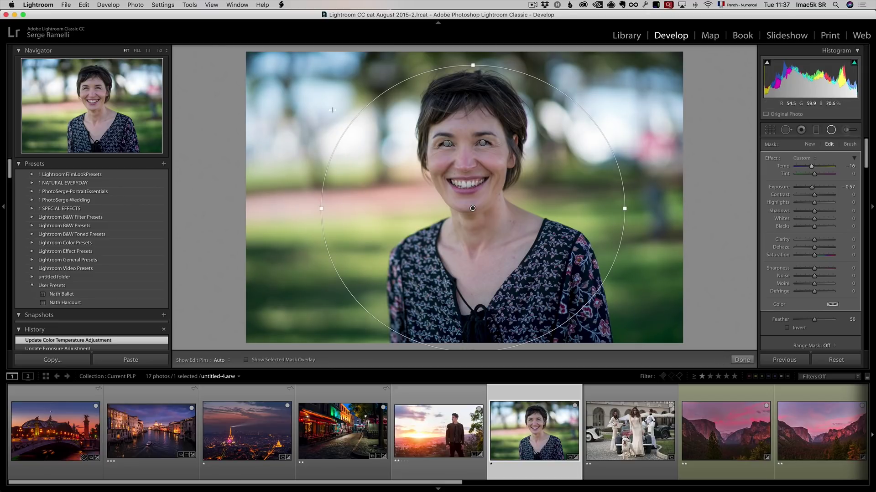
{"action": "left_click", "coordinate": [742, 360]}
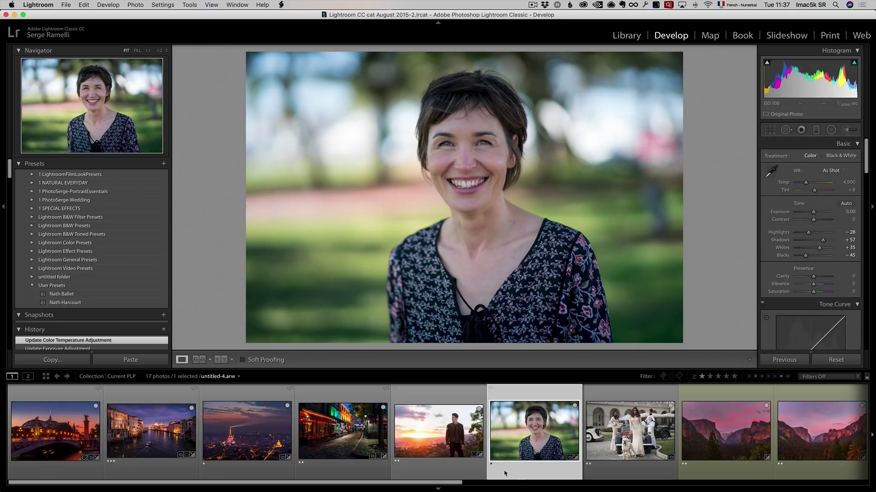
{"action": "key", "text": "alt+backslash"}
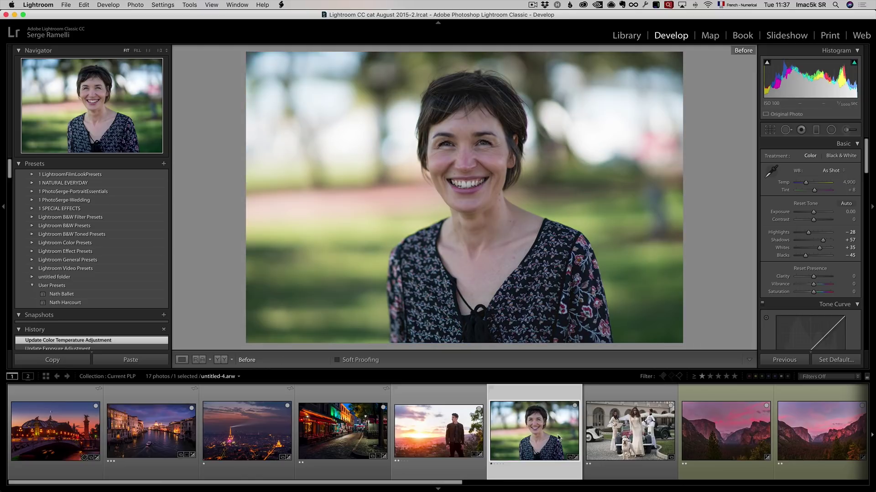
{"action": "key", "text": "alt+backslash"}
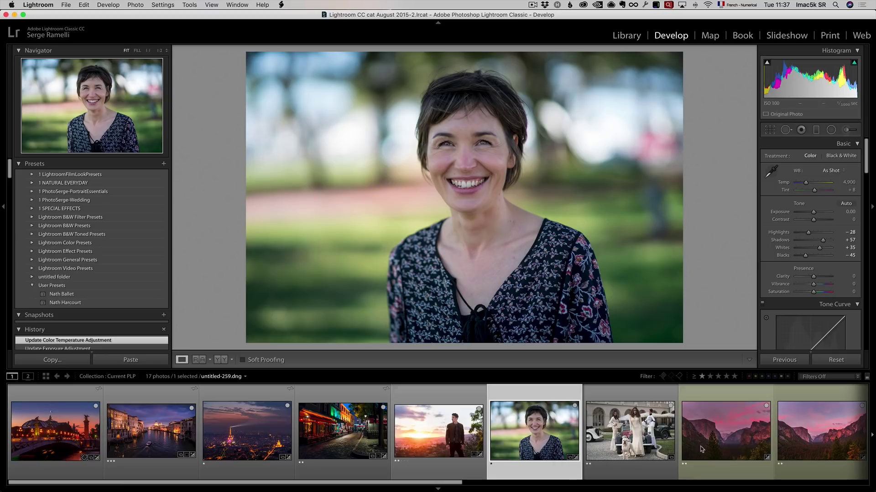
{"action": "left_click", "coordinate": [631, 432]}
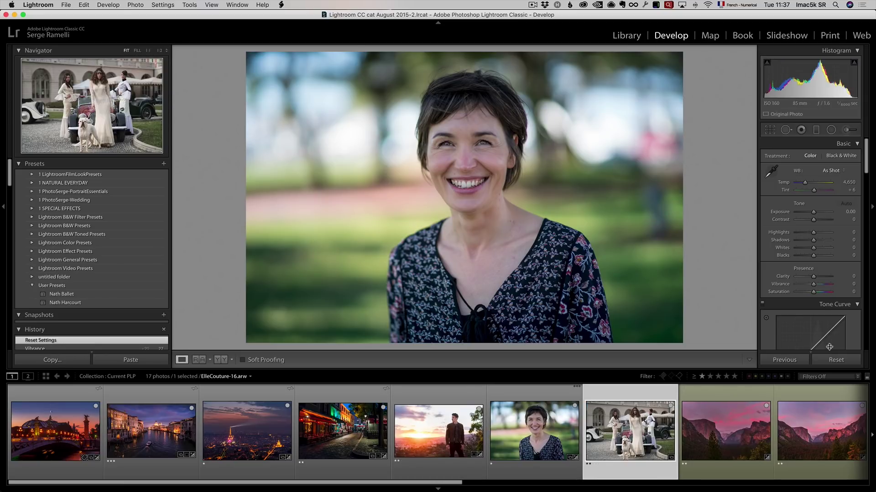
Step: Reset ElleCouture-16's develop settings and inspect it at 1:2 before returning to Fit
{"action": "left_click", "coordinate": [843, 361]}
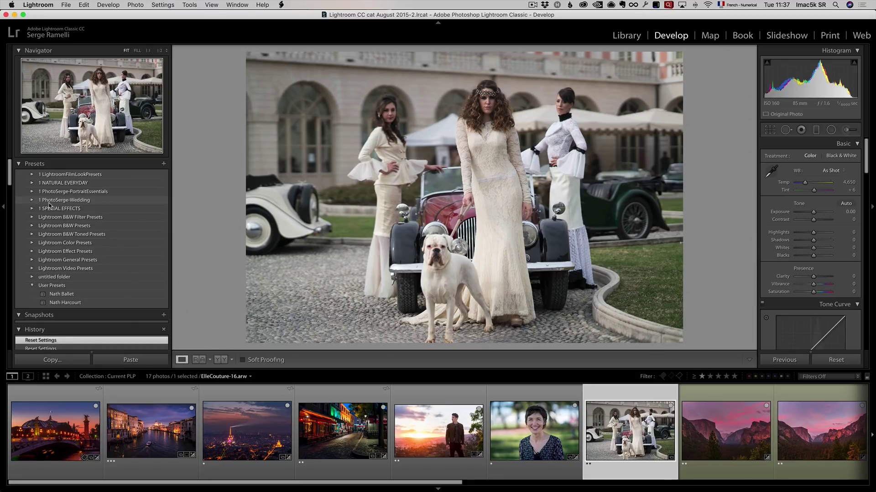
{"action": "key", "text": "z"}
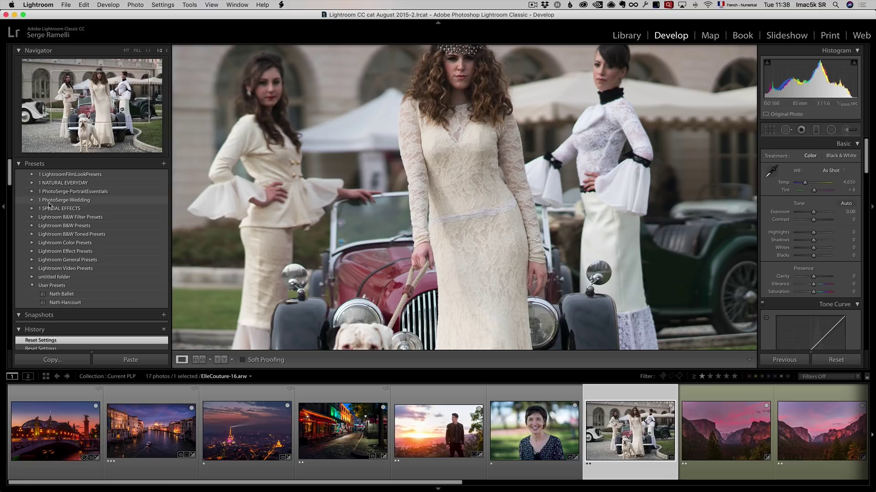
{"action": "left_click", "coordinate": [433, 177]}
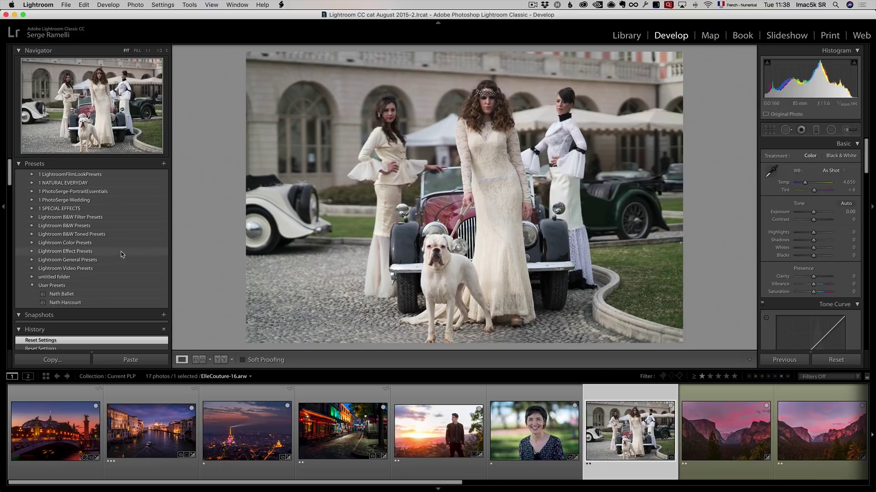
{"action": "scroll", "coordinate": [122, 254], "scroll_direction": "down", "scroll_amount": 1}
Step: Expand the Film presets, apply Film Fuji FP 100 blue, and compare it with the original
{"action": "scroll", "coordinate": [121, 249], "scroll_direction": "up", "scroll_amount": 1}
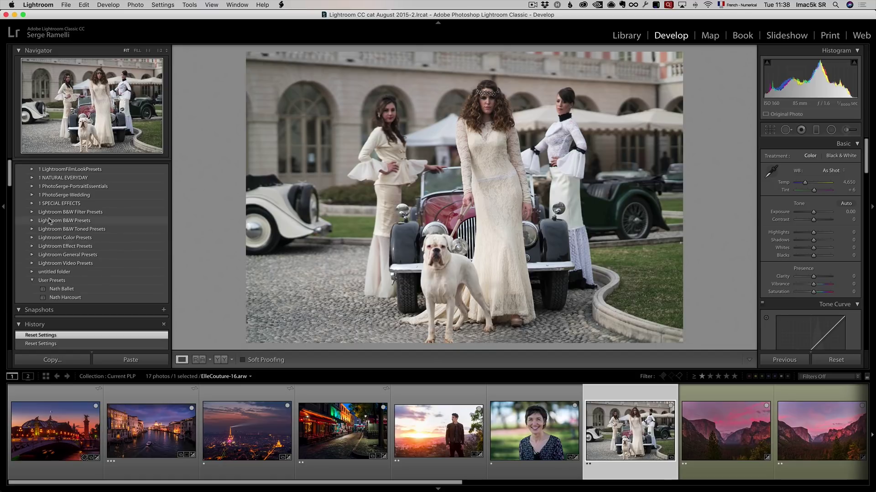
{"action": "left_click", "coordinate": [33, 170]}
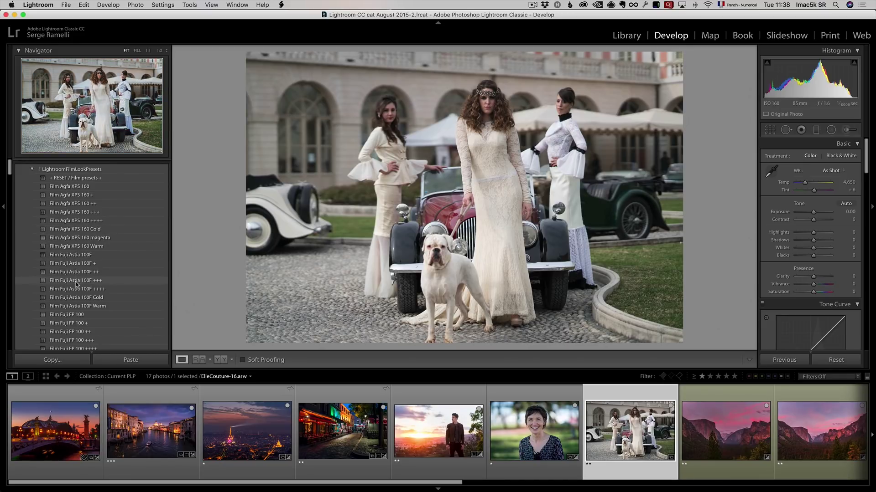
{"action": "scroll", "coordinate": [76, 301], "scroll_direction": "down", "scroll_amount": 1}
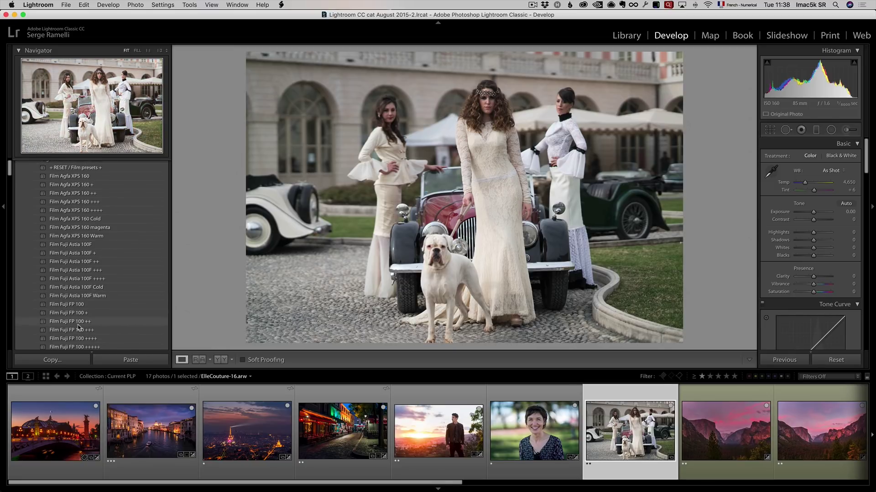
{"action": "scroll", "coordinate": [78, 328], "scroll_direction": "down", "scroll_amount": 3}
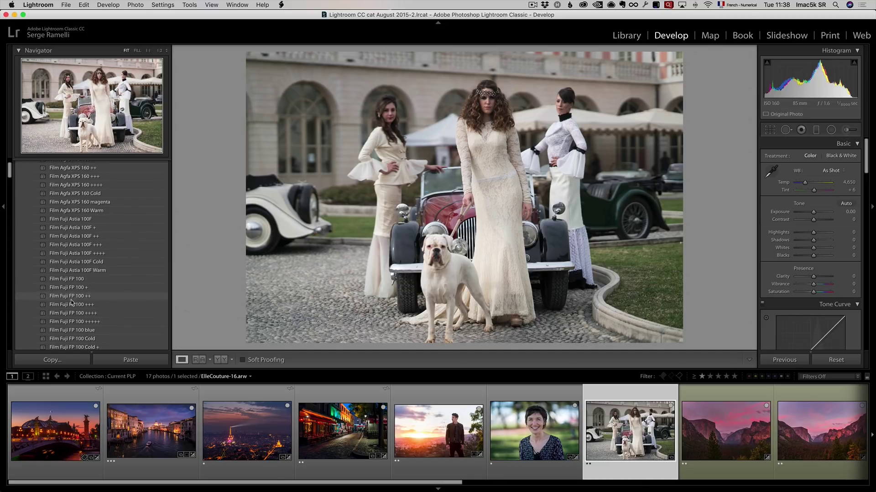
{"action": "scroll", "coordinate": [72, 302], "scroll_direction": "down", "scroll_amount": 4}
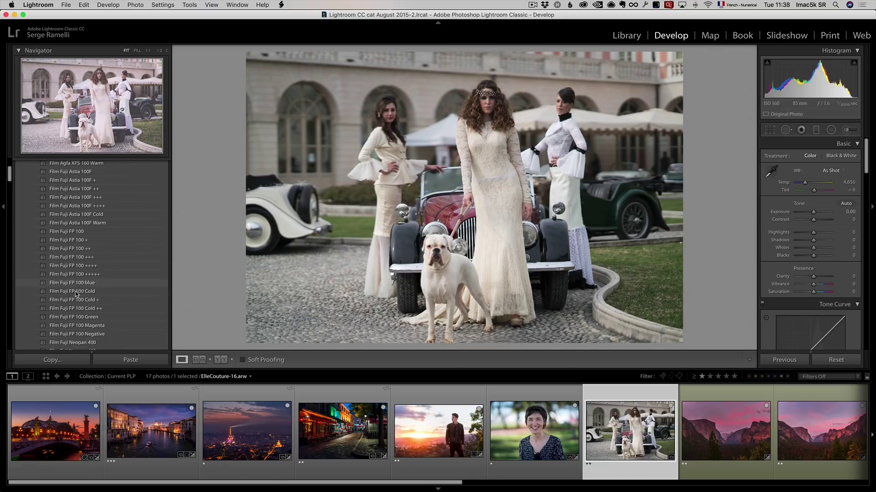
{"action": "scroll", "coordinate": [76, 292], "scroll_direction": "down", "scroll_amount": 2}
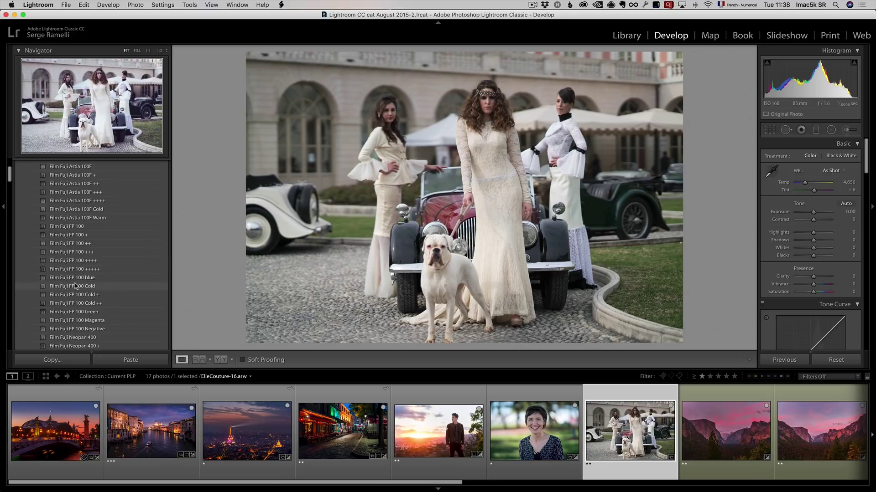
{"action": "left_click", "coordinate": [75, 278]}
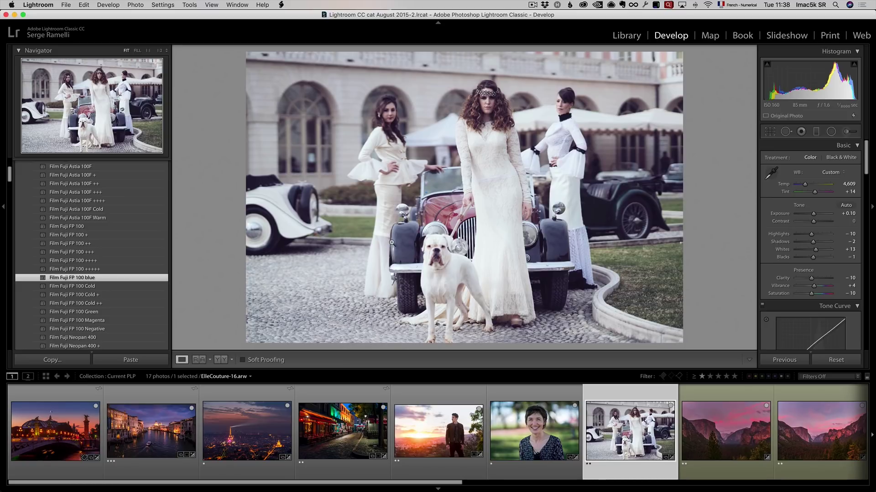
{"action": "key", "text": "alt"}
{"action": "key", "text": "backslash"}
{"action": "key", "text": "backslash"}
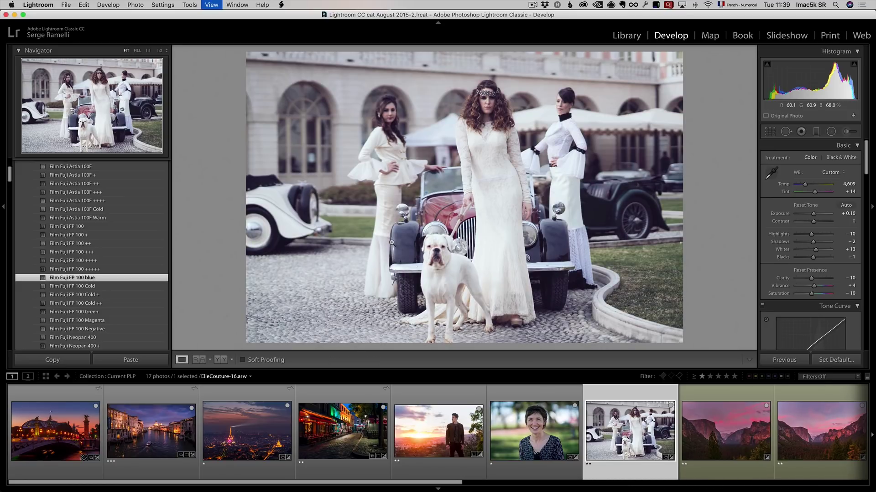
{"action": "key", "text": "backslash"}
{"action": "key", "text": "backslash"}
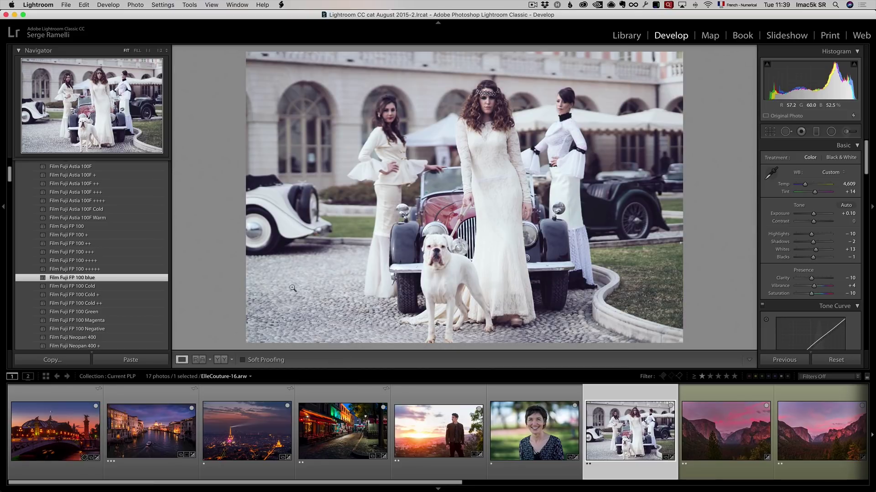
Step: Apply the Film Fuji FP 100 Green preset, then try Film Fuji Provida 400 Cold
{"action": "scroll", "coordinate": [113, 278], "scroll_direction": "down", "scroll_amount": 1}
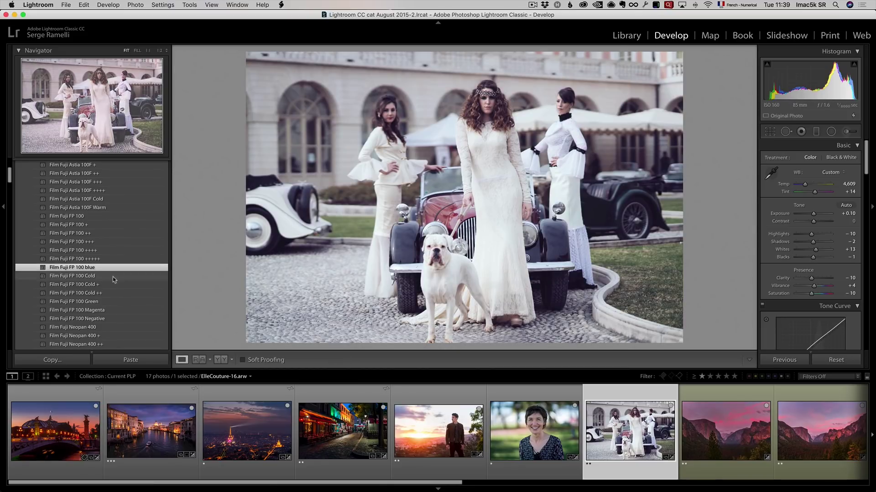
{"action": "left_click", "coordinate": [76, 303]}
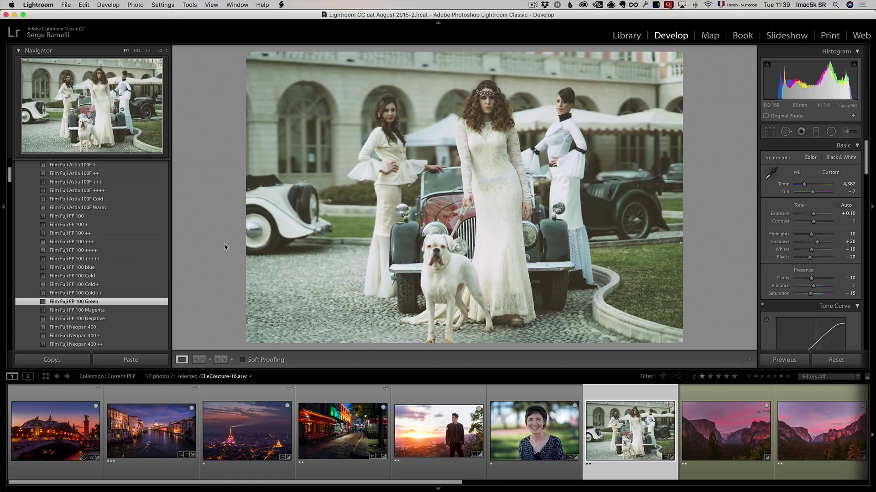
{"action": "scroll", "coordinate": [93, 281], "scroll_direction": "down", "scroll_amount": 2}
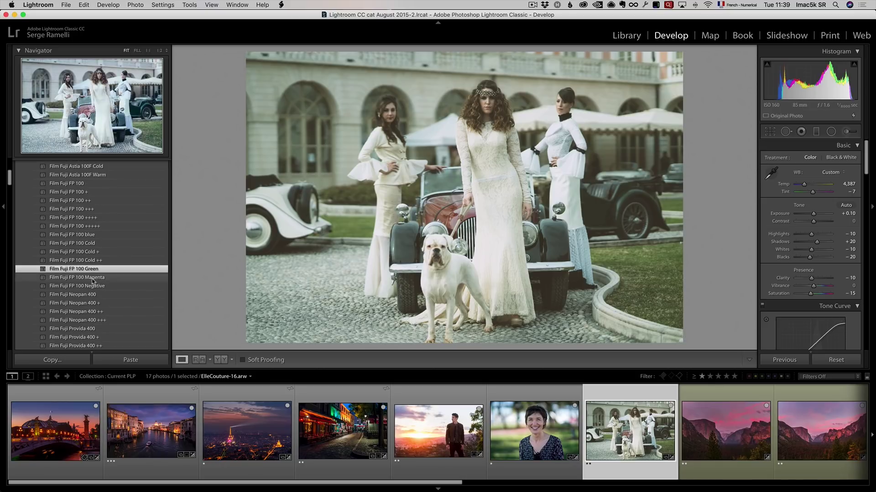
{"action": "scroll", "coordinate": [92, 281], "scroll_direction": "down", "scroll_amount": 1}
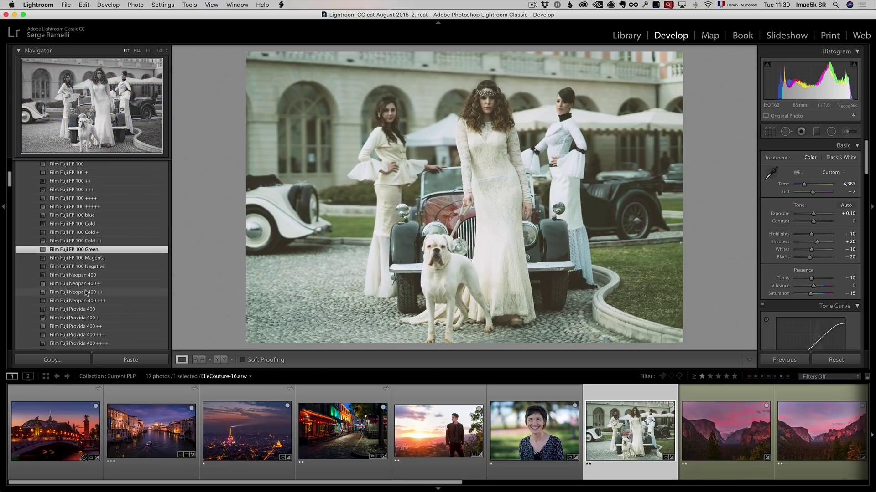
{"action": "scroll", "coordinate": [86, 301], "scroll_direction": "down", "scroll_amount": 3}
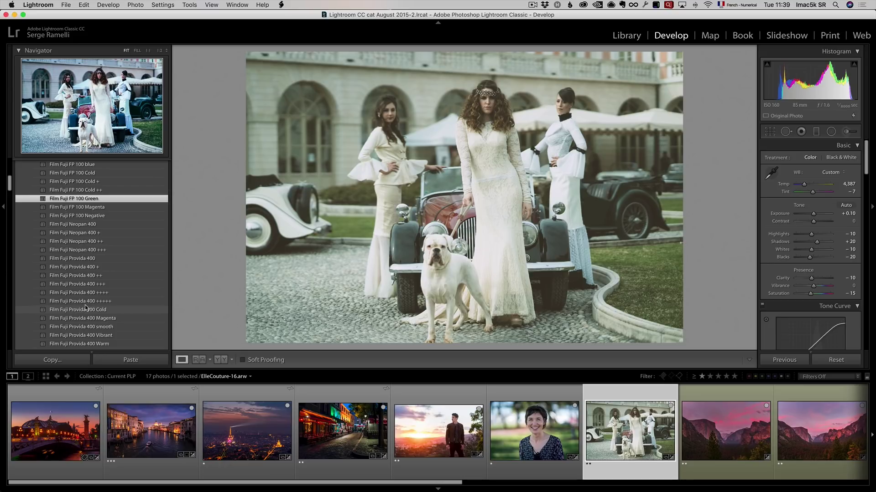
{"action": "left_click", "coordinate": [85, 310]}
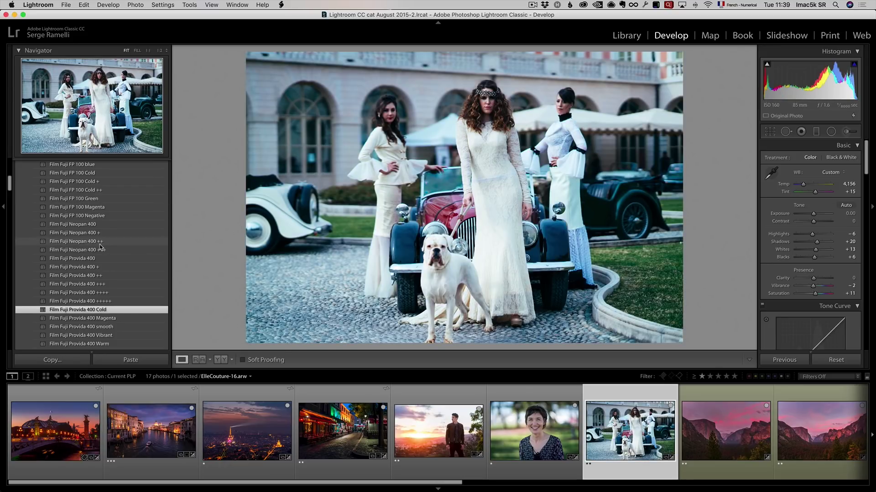
Step: Browse the Kodak and INSTA presets and apply INSTA Argentique 13
{"action": "scroll", "coordinate": [95, 242], "scroll_direction": "down", "scroll_amount": 4}
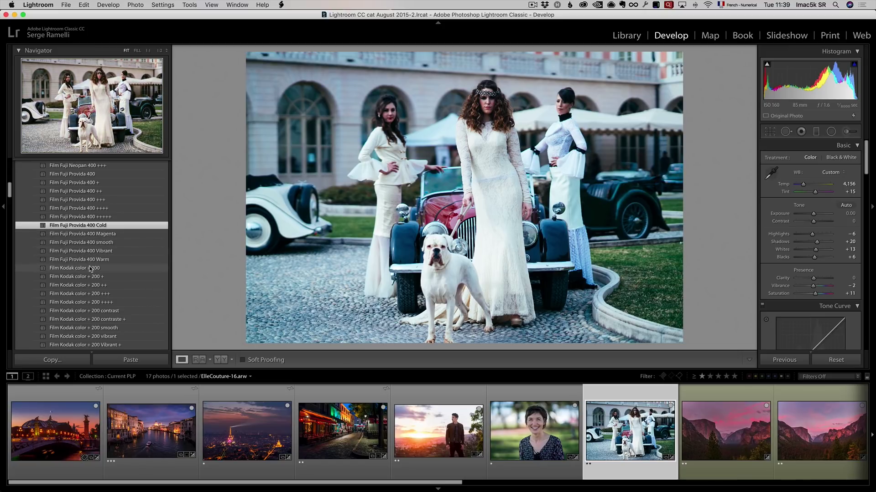
{"action": "scroll", "coordinate": [95, 287], "scroll_direction": "down", "scroll_amount": 1}
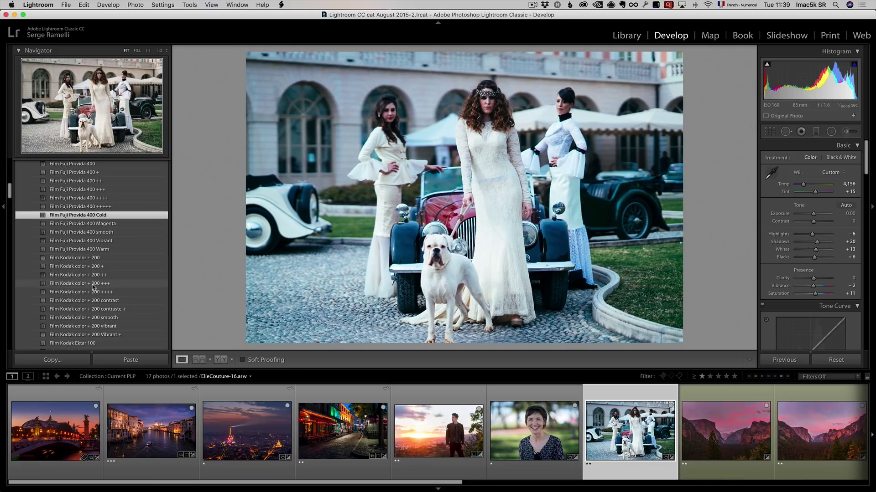
{"action": "scroll", "coordinate": [96, 311], "scroll_direction": "down", "scroll_amount": 1}
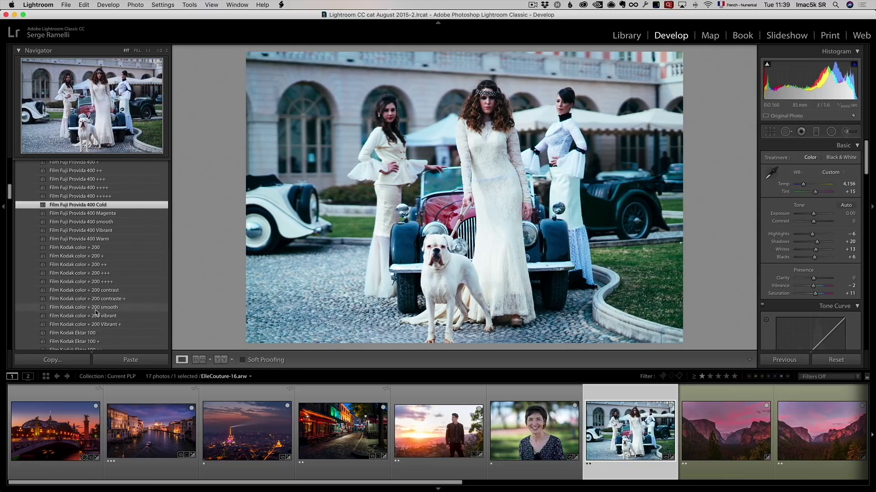
{"action": "scroll", "coordinate": [98, 294], "scroll_direction": "down", "scroll_amount": 6}
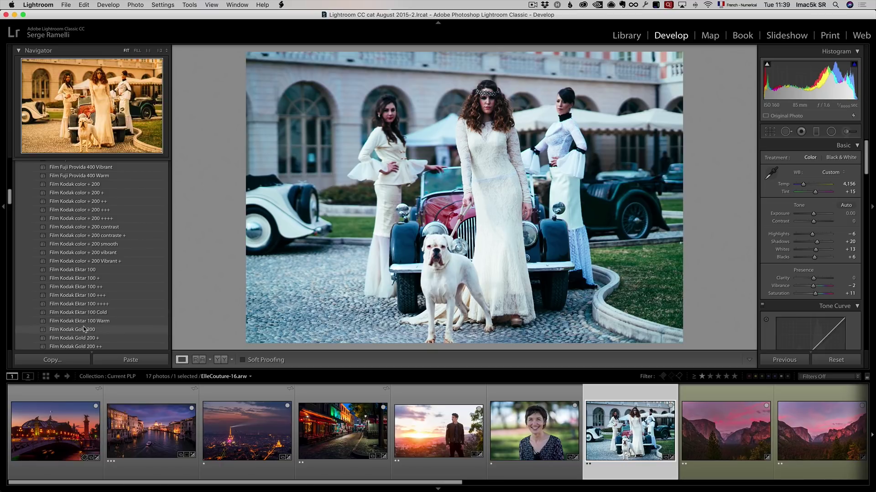
{"action": "scroll", "coordinate": [84, 324], "scroll_direction": "down", "scroll_amount": 4}
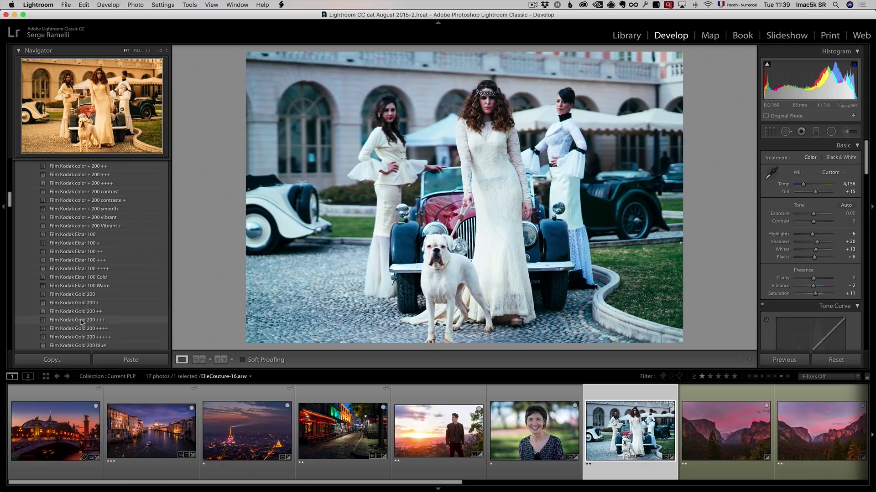
{"action": "scroll", "coordinate": [83, 314], "scroll_direction": "down", "scroll_amount": 5}
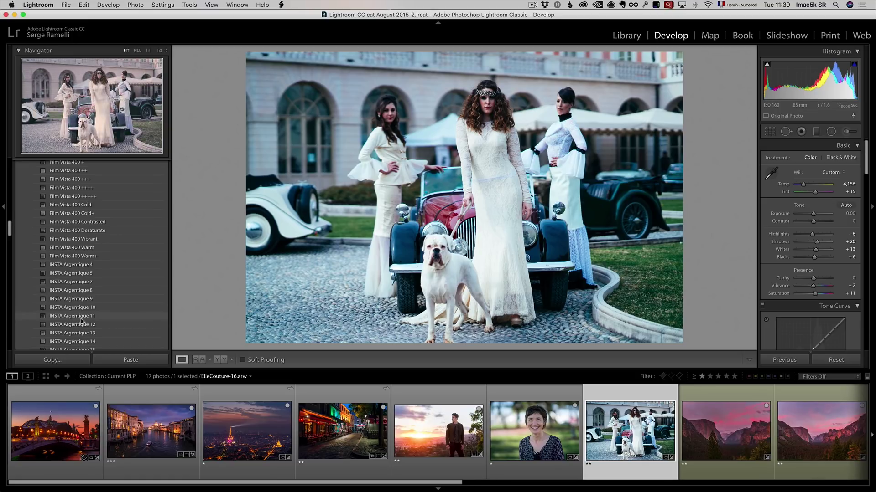
{"action": "scroll", "coordinate": [82, 326], "scroll_direction": "down", "scroll_amount": 2}
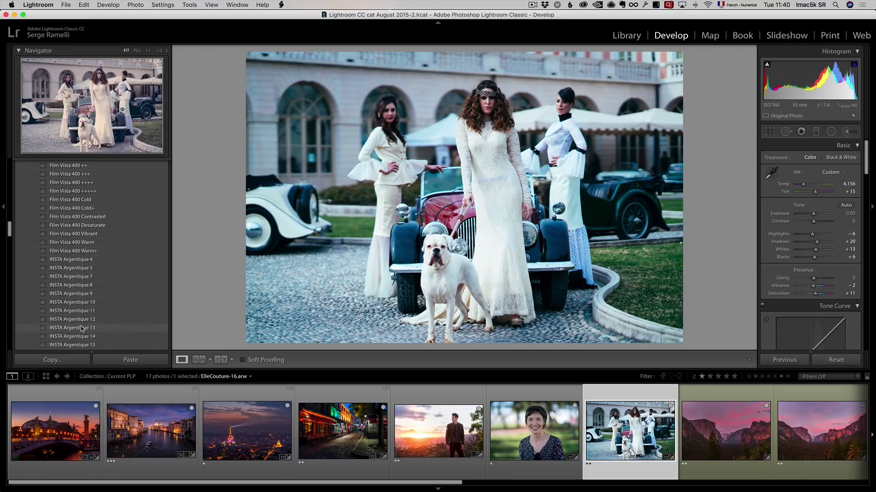
{"action": "left_click", "coordinate": [82, 328]}
Step: Try INSTA Film Magenta and INSTA Film Polaroide, then settle on INSTA Argentique 14
{"action": "scroll", "coordinate": [86, 326], "scroll_direction": "down", "scroll_amount": 2}
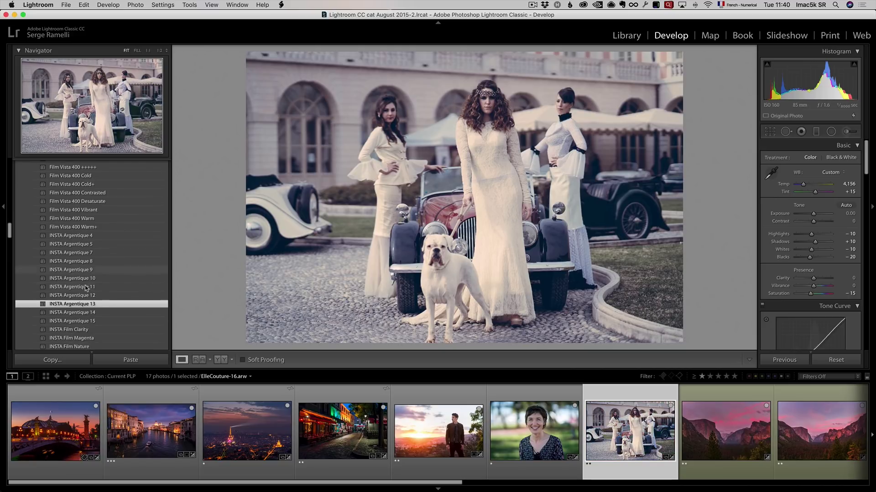
{"action": "scroll", "coordinate": [107, 303], "scroll_direction": "down", "scroll_amount": 2}
{"action": "scroll", "coordinate": [106, 304], "scroll_direction": "down", "scroll_amount": 3}
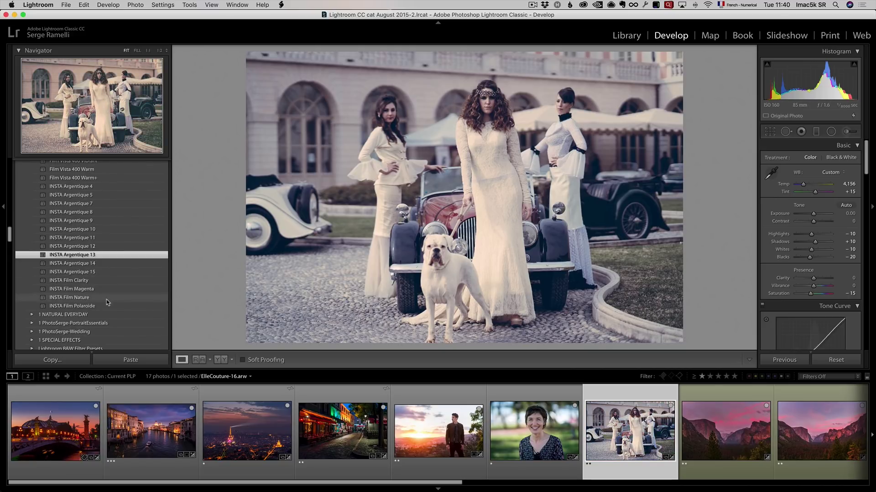
{"action": "left_click", "coordinate": [90, 290]}
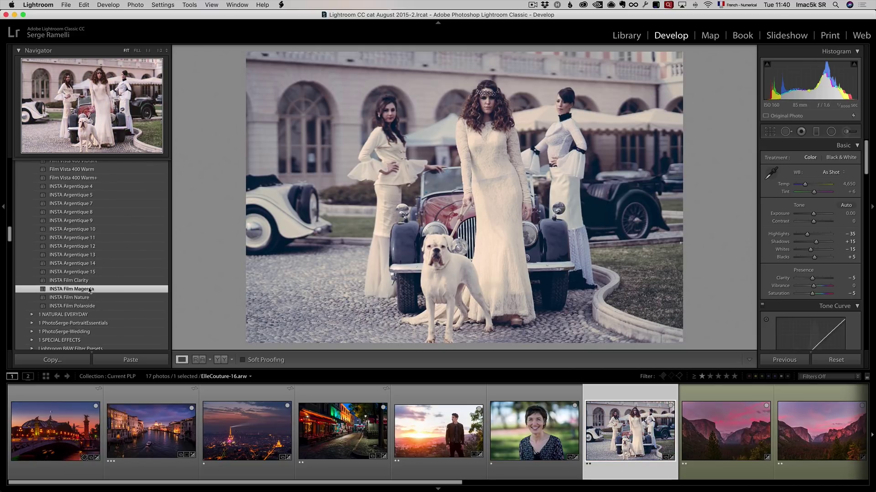
{"action": "left_click", "coordinate": [90, 306]}
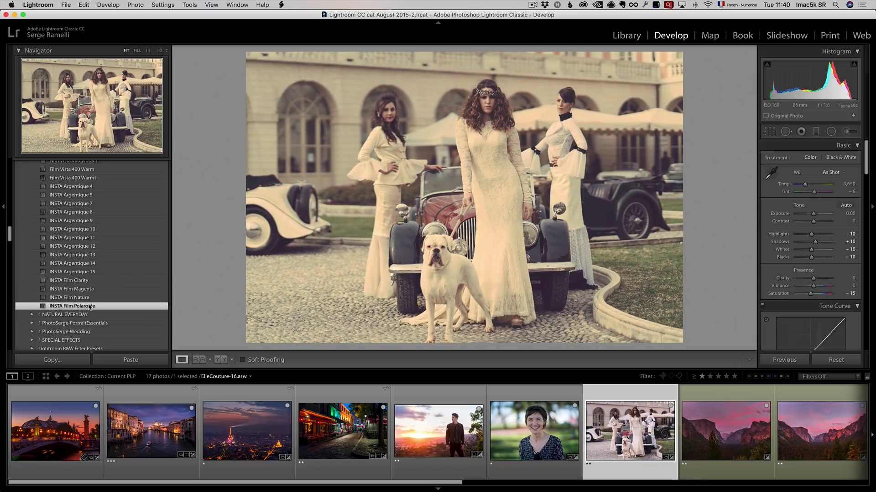
{"action": "left_click", "coordinate": [80, 266]}
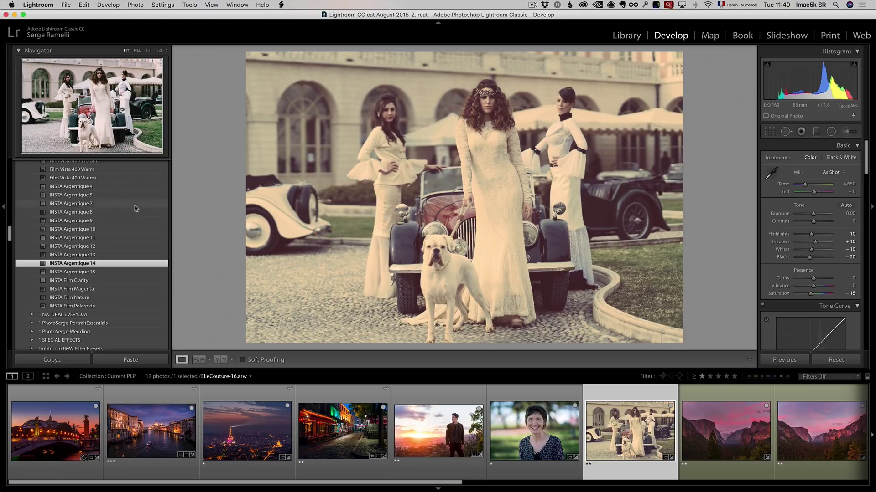
{"action": "scroll", "coordinate": [101, 202], "scroll_direction": "up", "scroll_amount": 5}
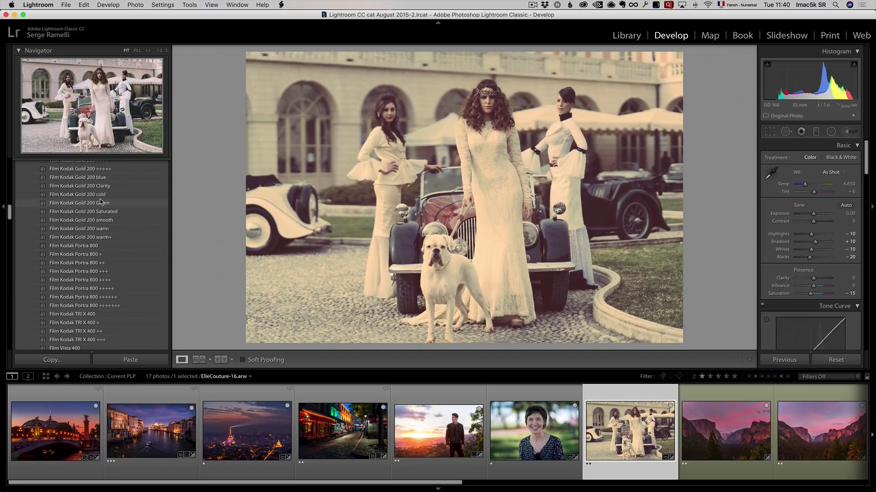
{"action": "scroll", "coordinate": [101, 202], "scroll_direction": "up", "scroll_amount": 3}
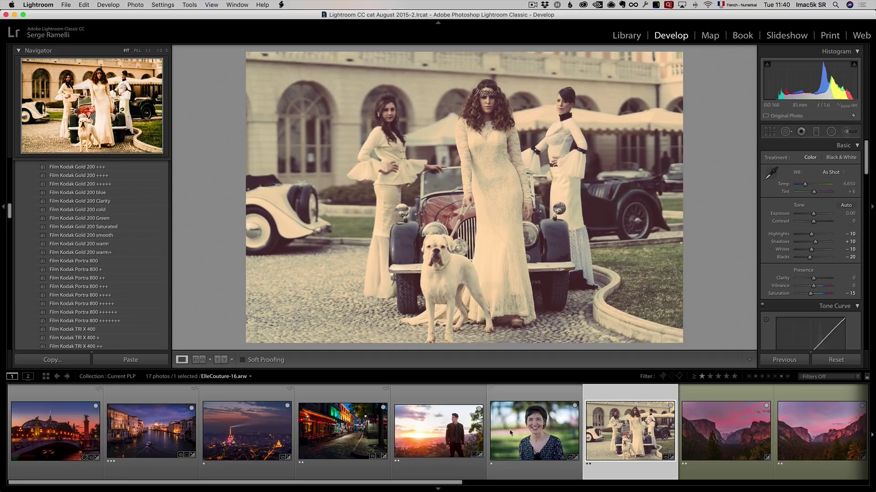
Step: Reset the vintage preset, then set Highlights −50, Shadows +80, Whites +30 and Blacks −47
{"action": "left_click", "coordinate": [844, 362]}
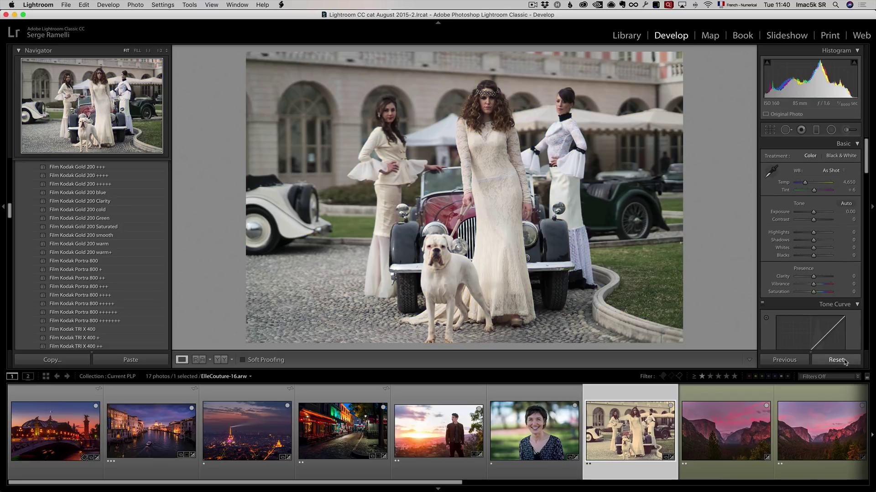
{"action": "mouse_move", "coordinate": [813, 240]}
{"action": "left_mouse_down"}
{"action": "mouse_move", "coordinate": [827, 241]}
{"action": "mouse_move", "coordinate": [804, 232]}
{"action": "mouse_move", "coordinate": [805, 255]}
{"action": "mouse_move", "coordinate": [818, 250]}
{"action": "left_mouse_up"}
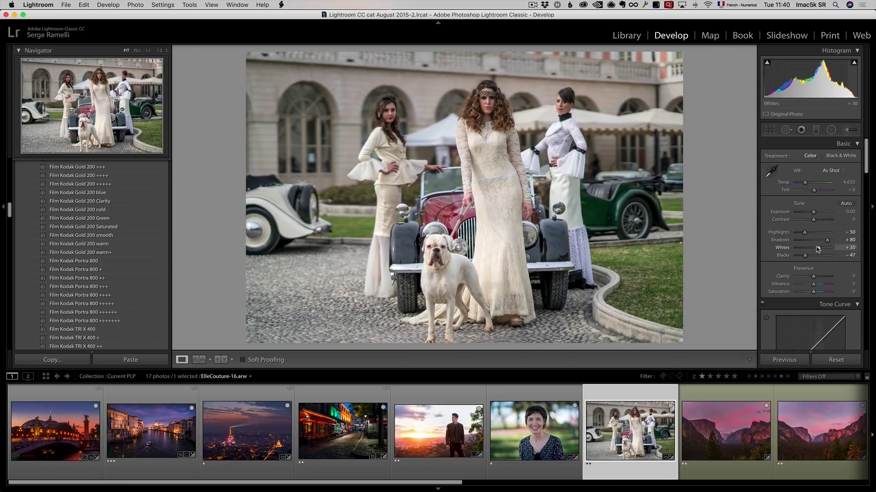
{"action": "scroll", "coordinate": [819, 233], "scroll_direction": "down", "scroll_amount": 15}
{"action": "scroll", "coordinate": [819, 226], "scroll_direction": "down", "scroll_amount": 8}
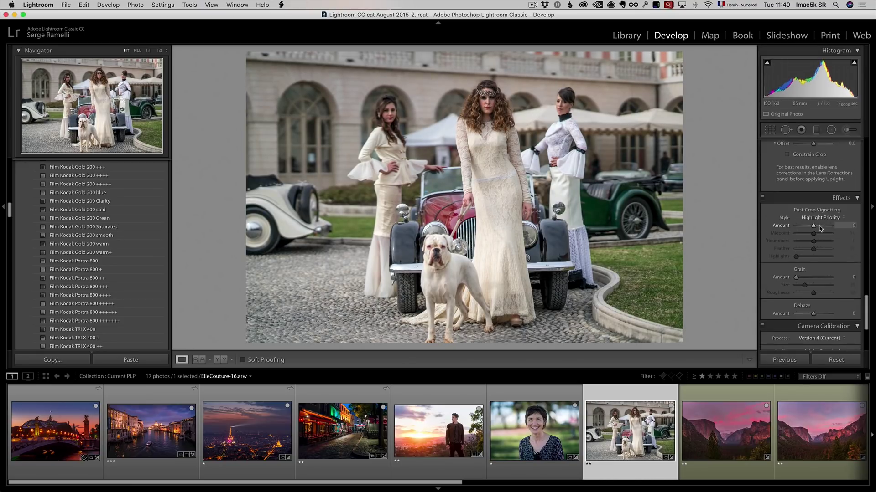
{"action": "scroll", "coordinate": [820, 233], "scroll_direction": "up", "scroll_amount": 8}
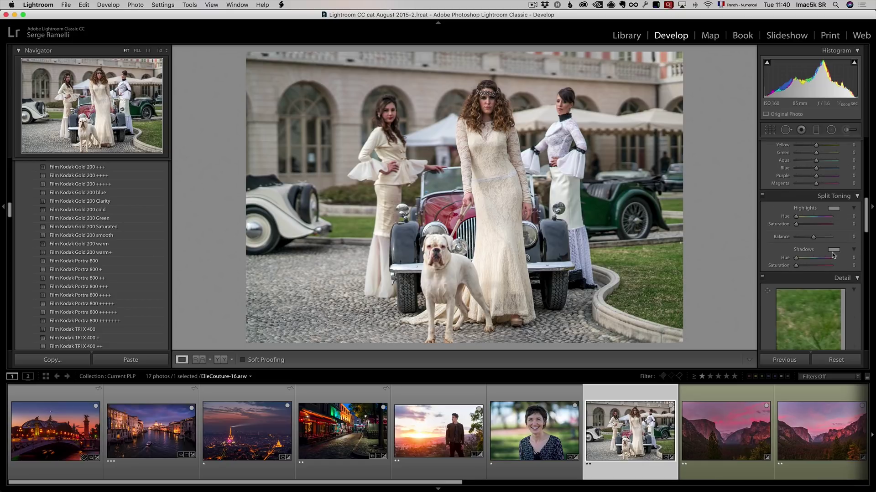
Step: Tint the split-toning shadows blue at hue 243, saturation 58
{"action": "left_click", "coordinate": [833, 251]}
{"action": "left_click", "coordinate": [764, 266]}
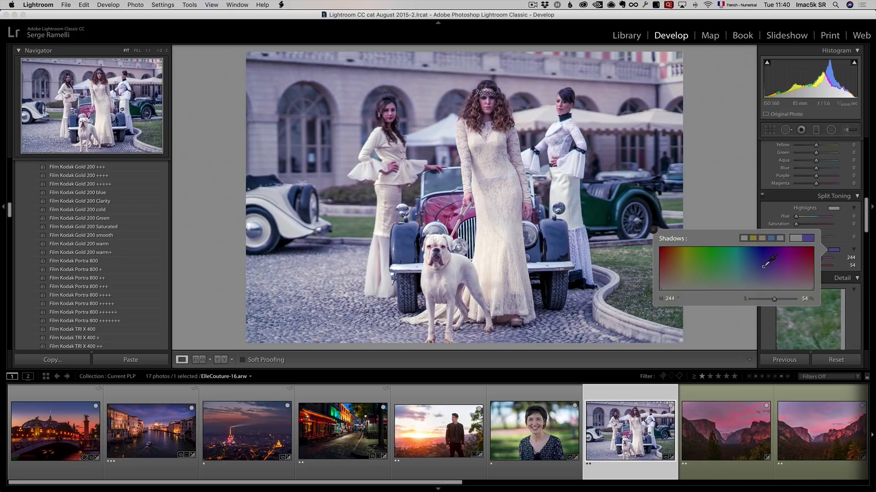
{"action": "left_click_drag", "start_coordinate": [765, 266], "coordinate": [763, 265]}
{"action": "left_click", "coordinate": [653, 231]}
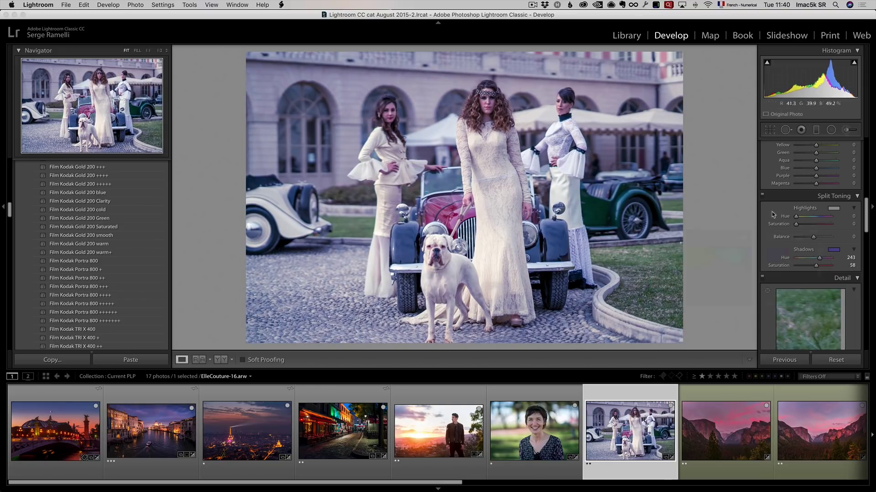
Step: Give the split-toning highlights a warm tint at hue 16, saturation 10
{"action": "left_click", "coordinate": [836, 211]}
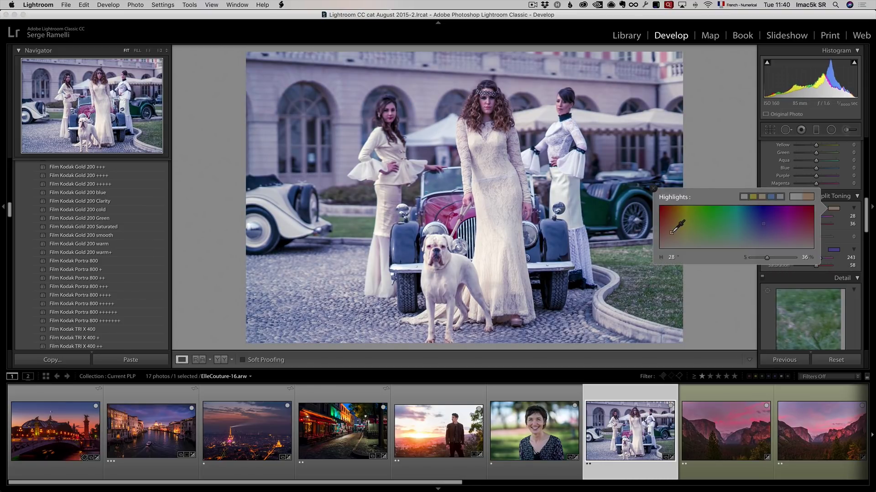
{"action": "left_click_drag", "start_coordinate": [672, 230], "coordinate": [666, 245]}
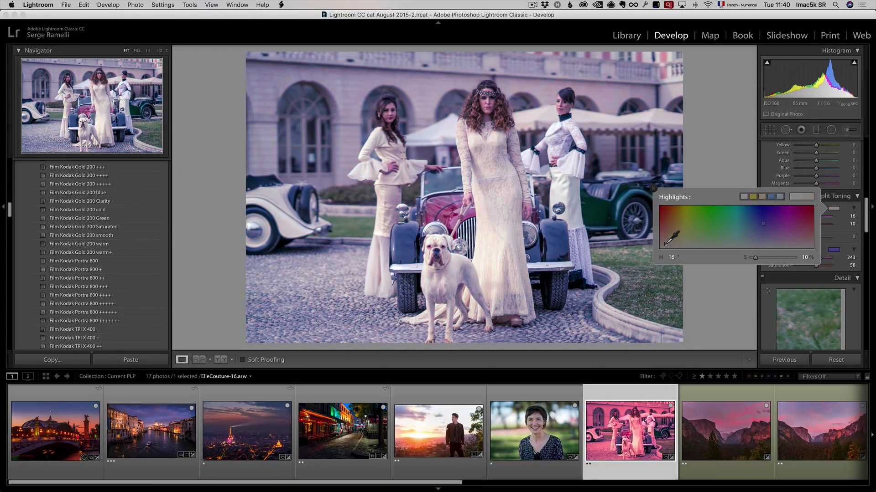
{"action": "left_click", "coordinate": [653, 187]}
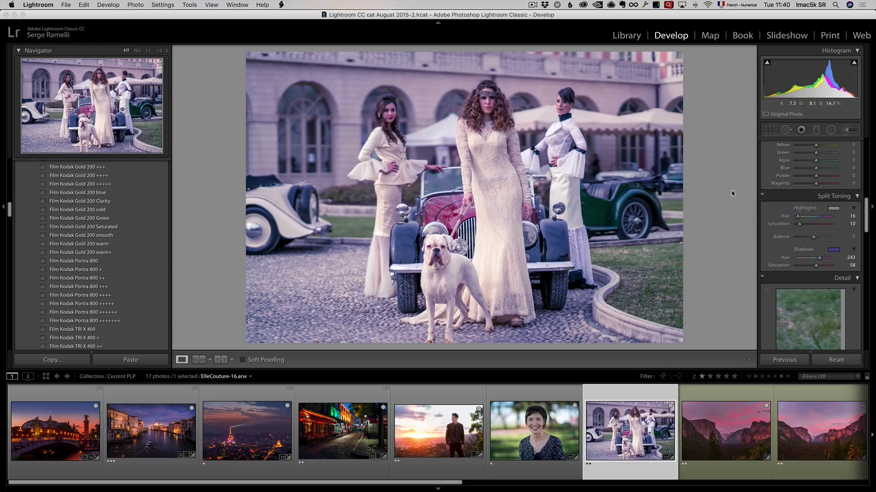
{"action": "scroll", "coordinate": [856, 287], "scroll_direction": "up", "scroll_amount": 8}
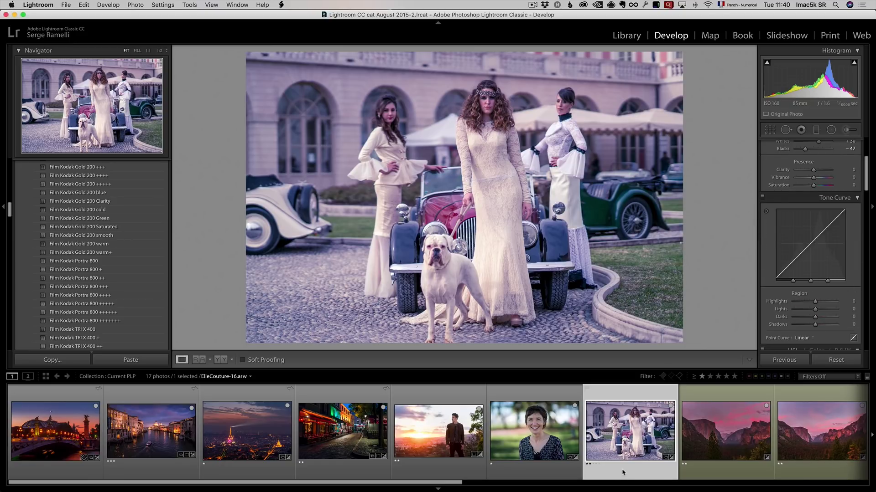
{"action": "key", "text": "alt"}
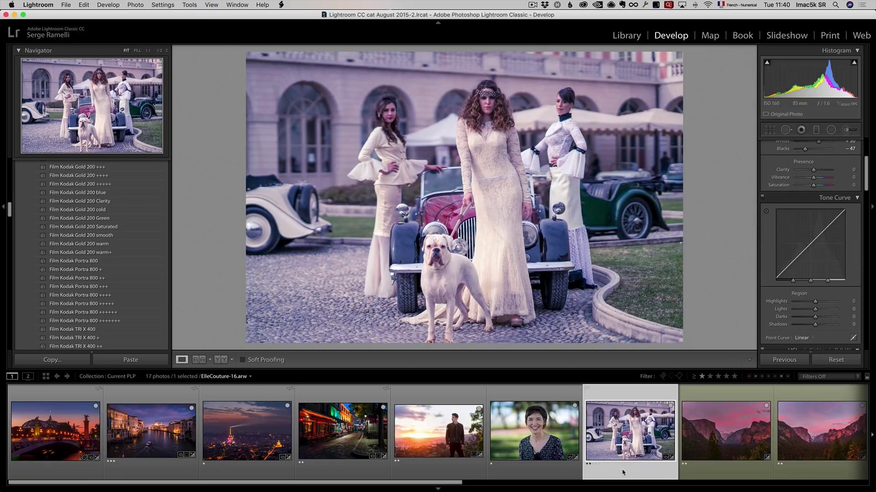